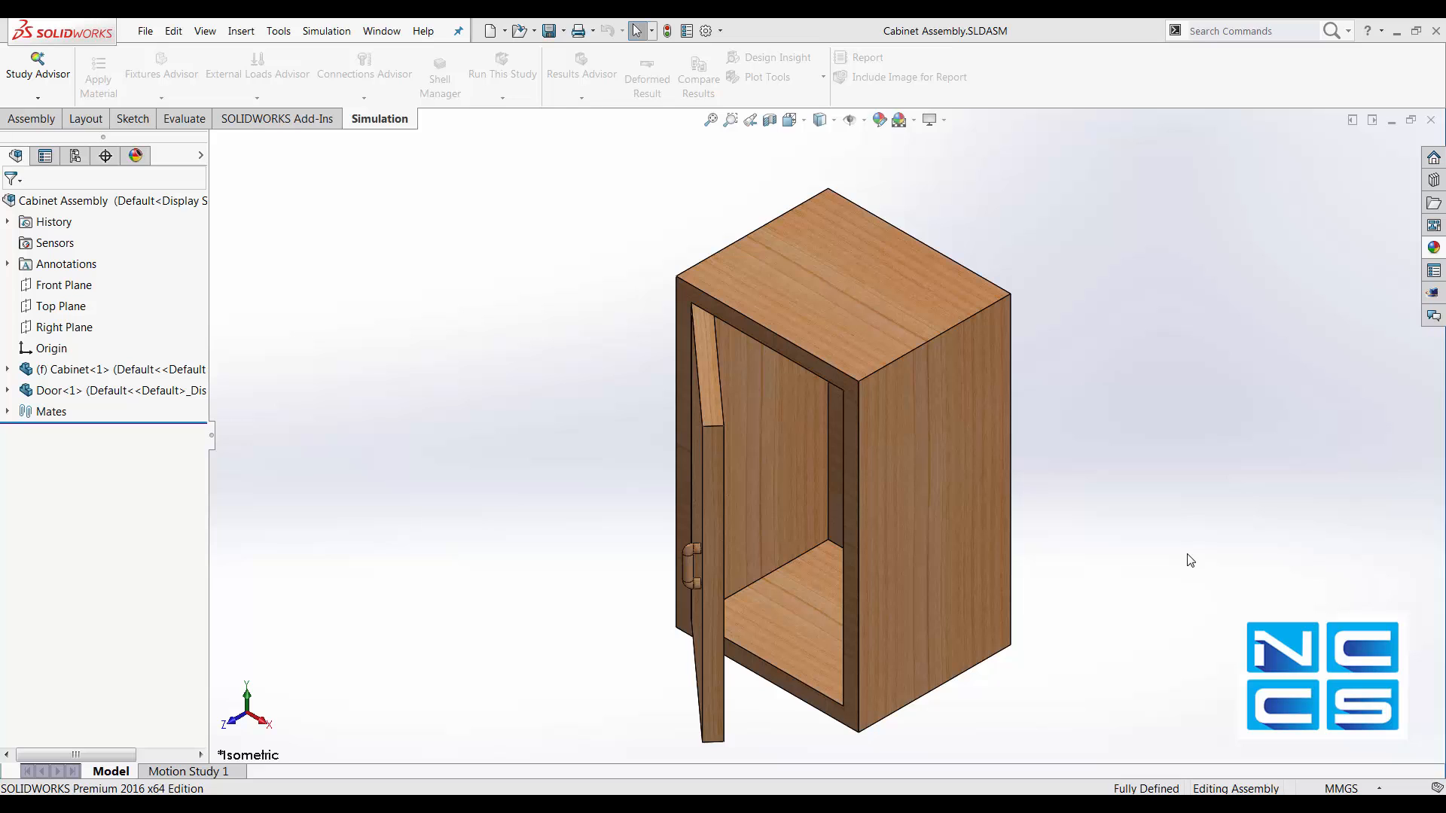
Review the available Save As file formats for the cabinet assembly, then cancel without saving
{"action": "left_click", "coordinate": [147, 32]}
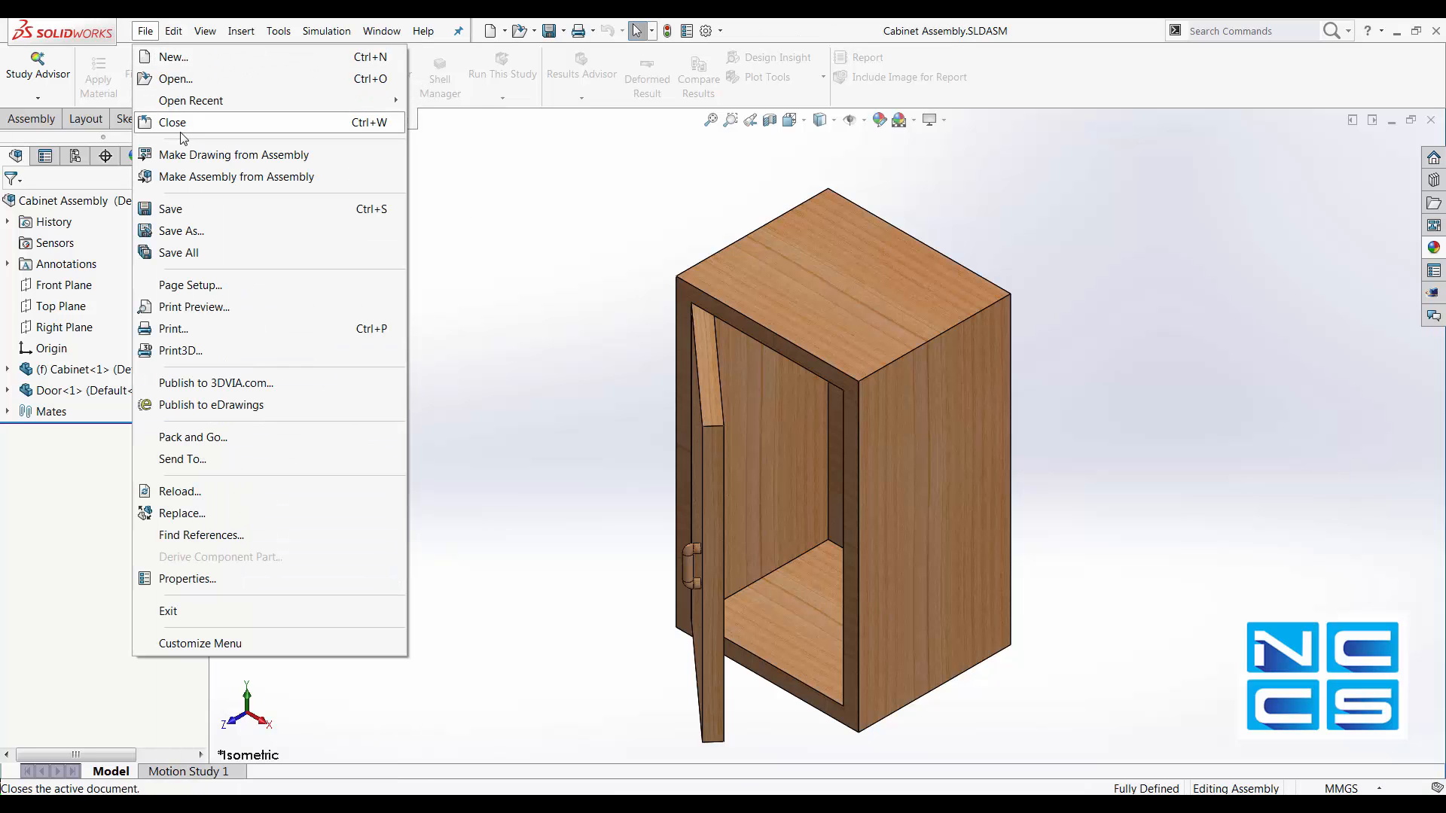
{"action": "left_click", "coordinate": [192, 231]}
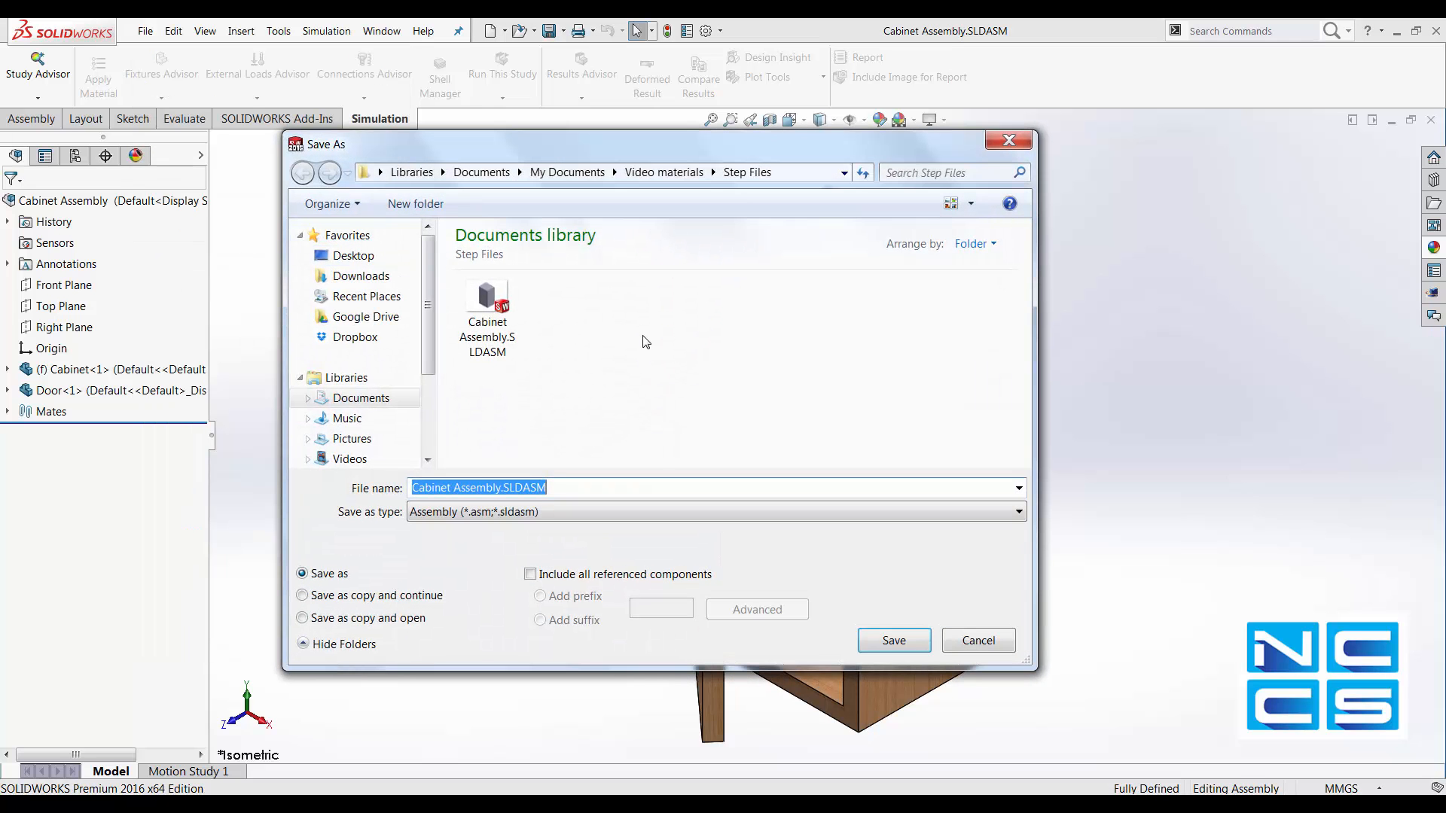
{"action": "left_click", "coordinate": [657, 511]}
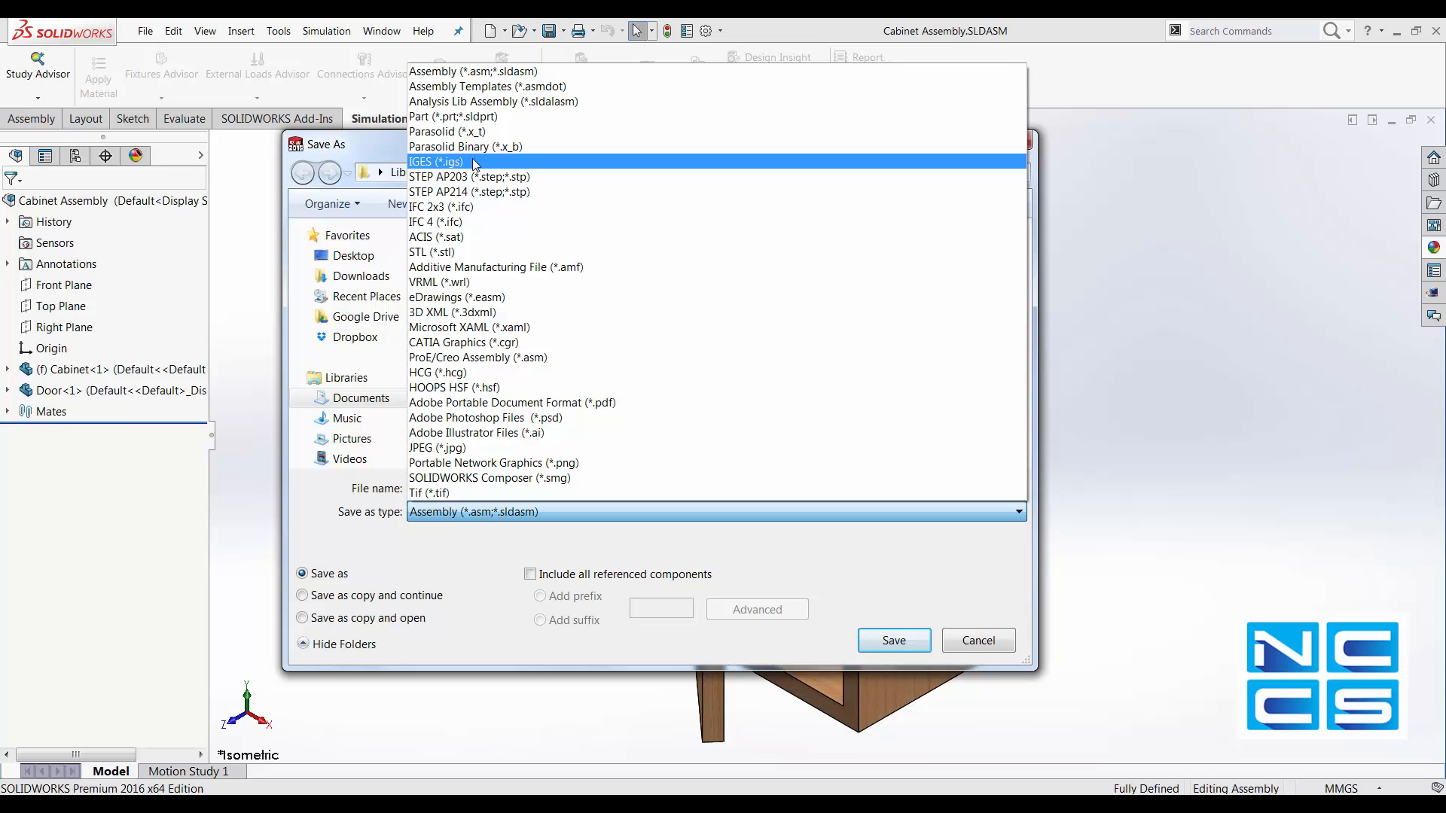
{"action": "left_click", "coordinate": [968, 642]}
{"action": "left_click", "coordinate": [974, 640]}
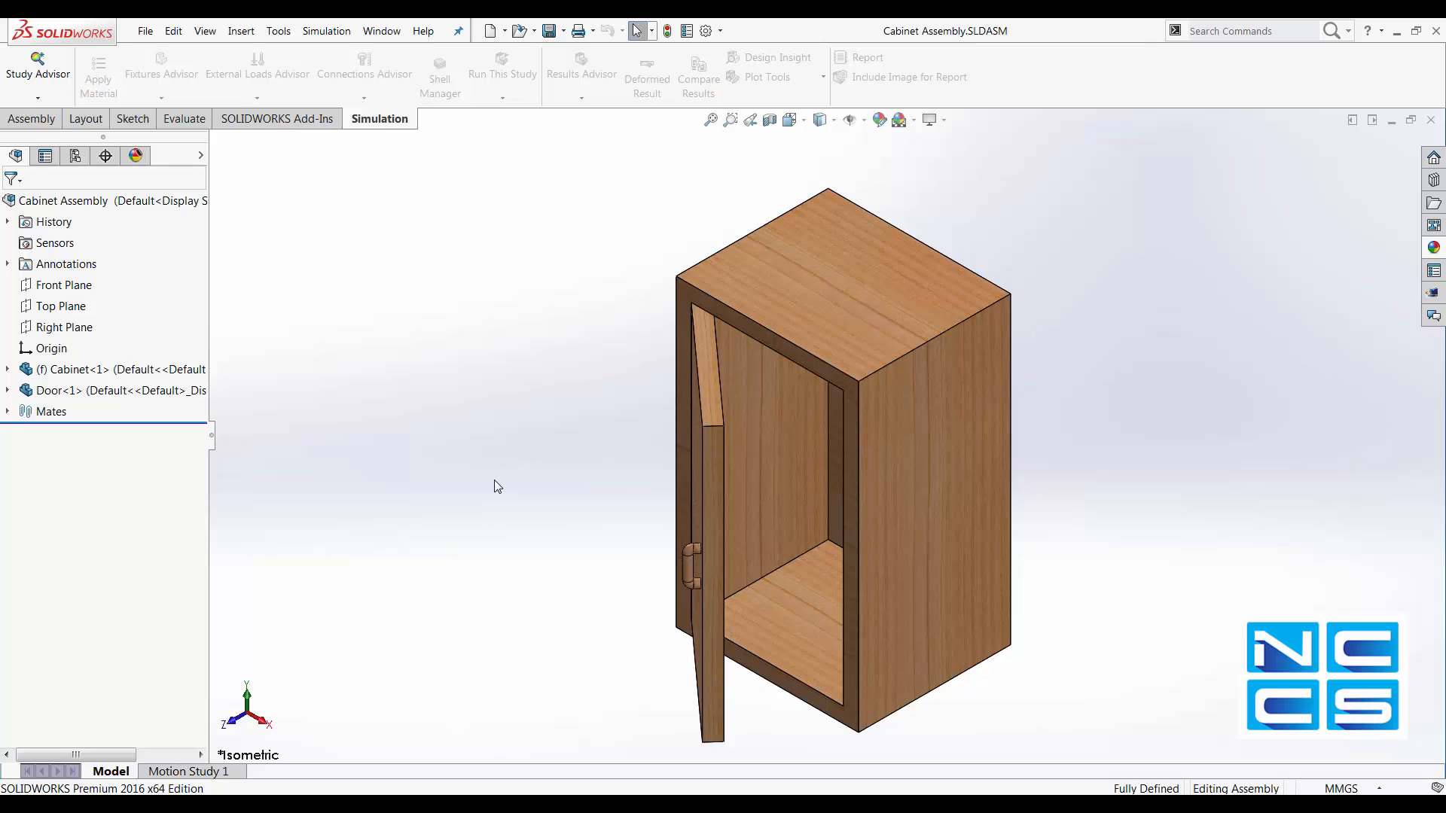
Start Save As again and bring up the file-type list to pick IGES (*.igs)
{"action": "left_click", "coordinate": [155, 35]}
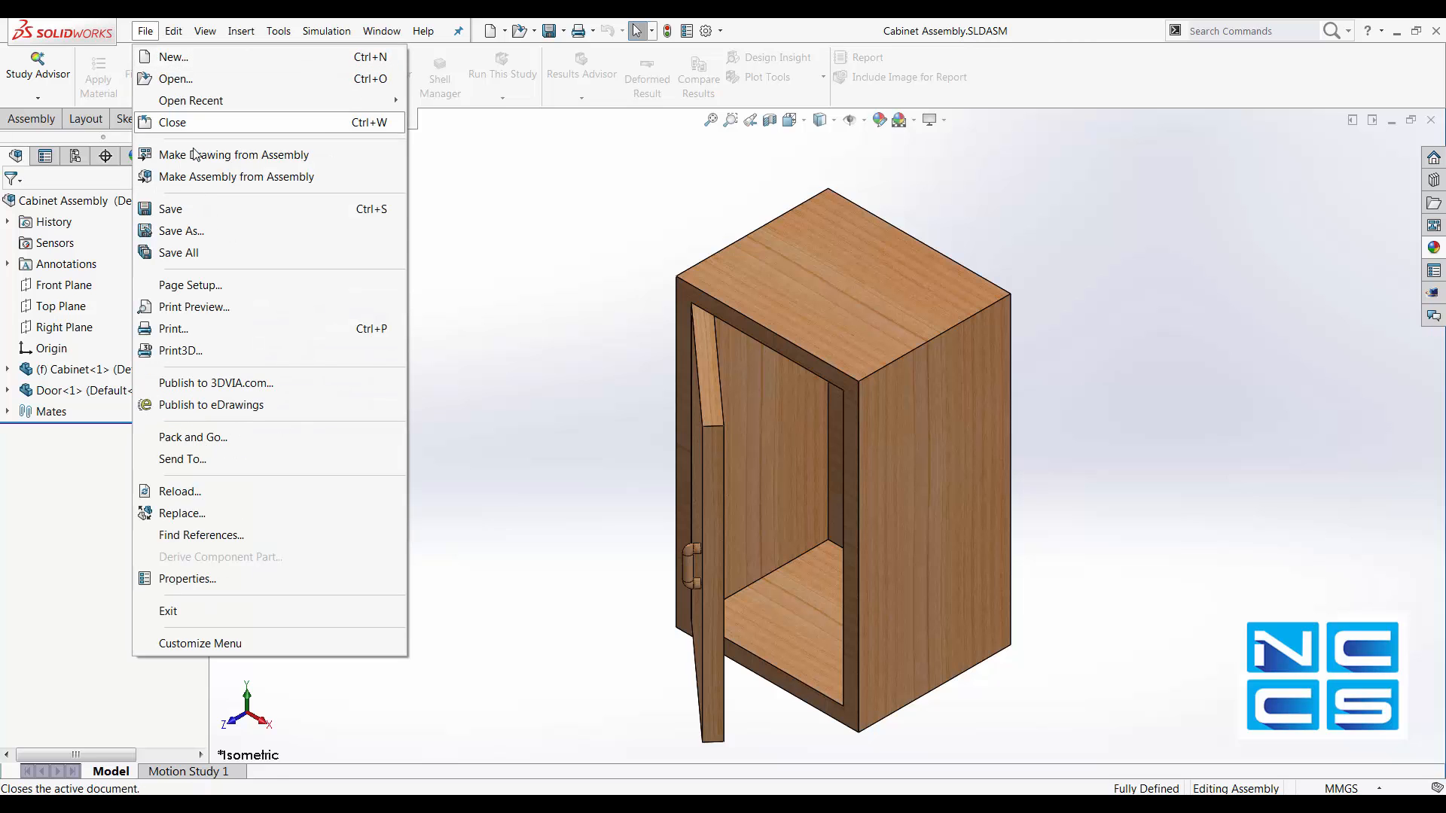
{"action": "left_click", "coordinate": [204, 233]}
{"action": "left_click", "coordinate": [620, 514]}
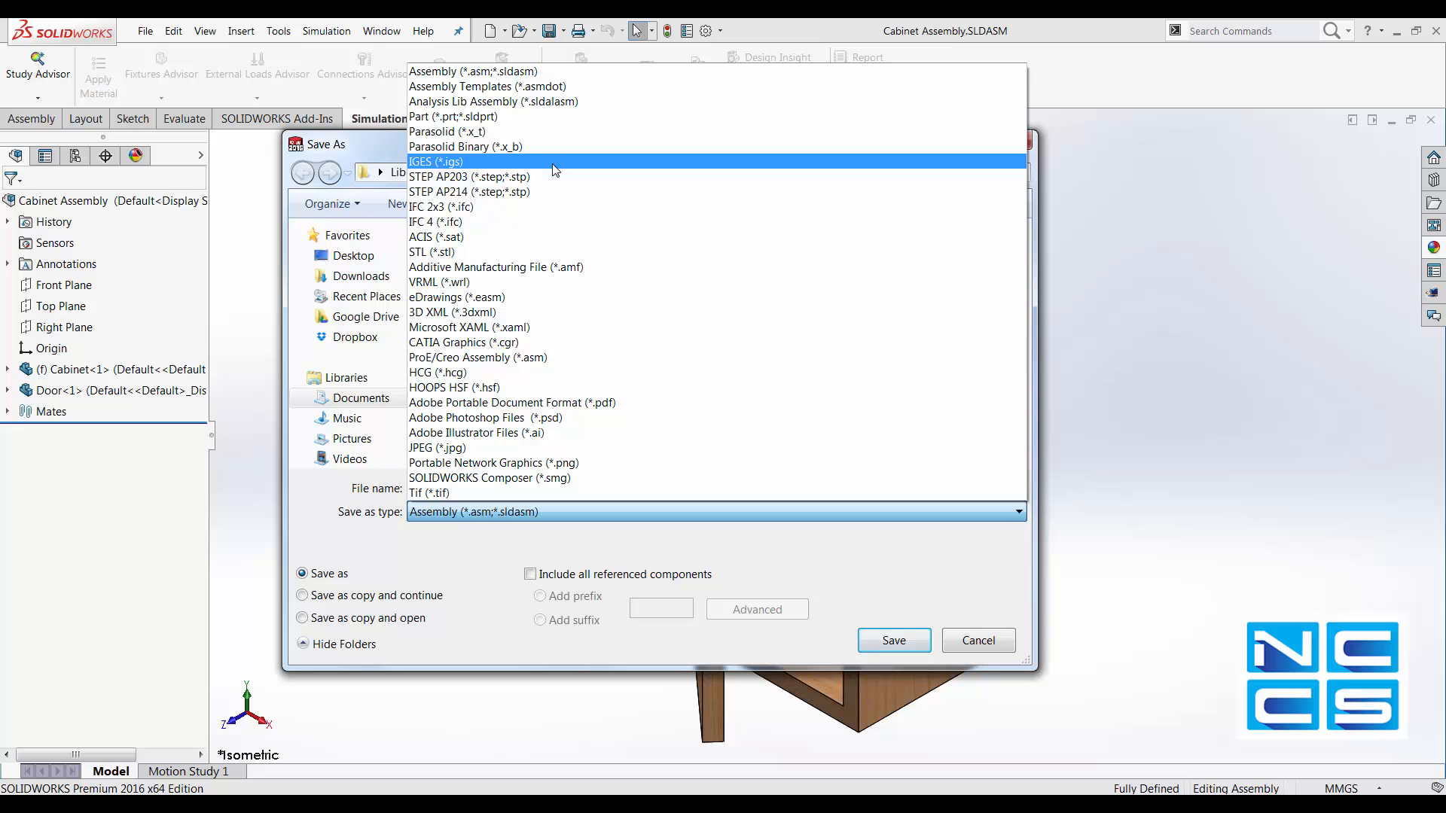
Choose IGES format, review its export options toggling Flatten assembly hierarchy, and dismiss them
{"action": "left_click", "coordinate": [553, 163]}
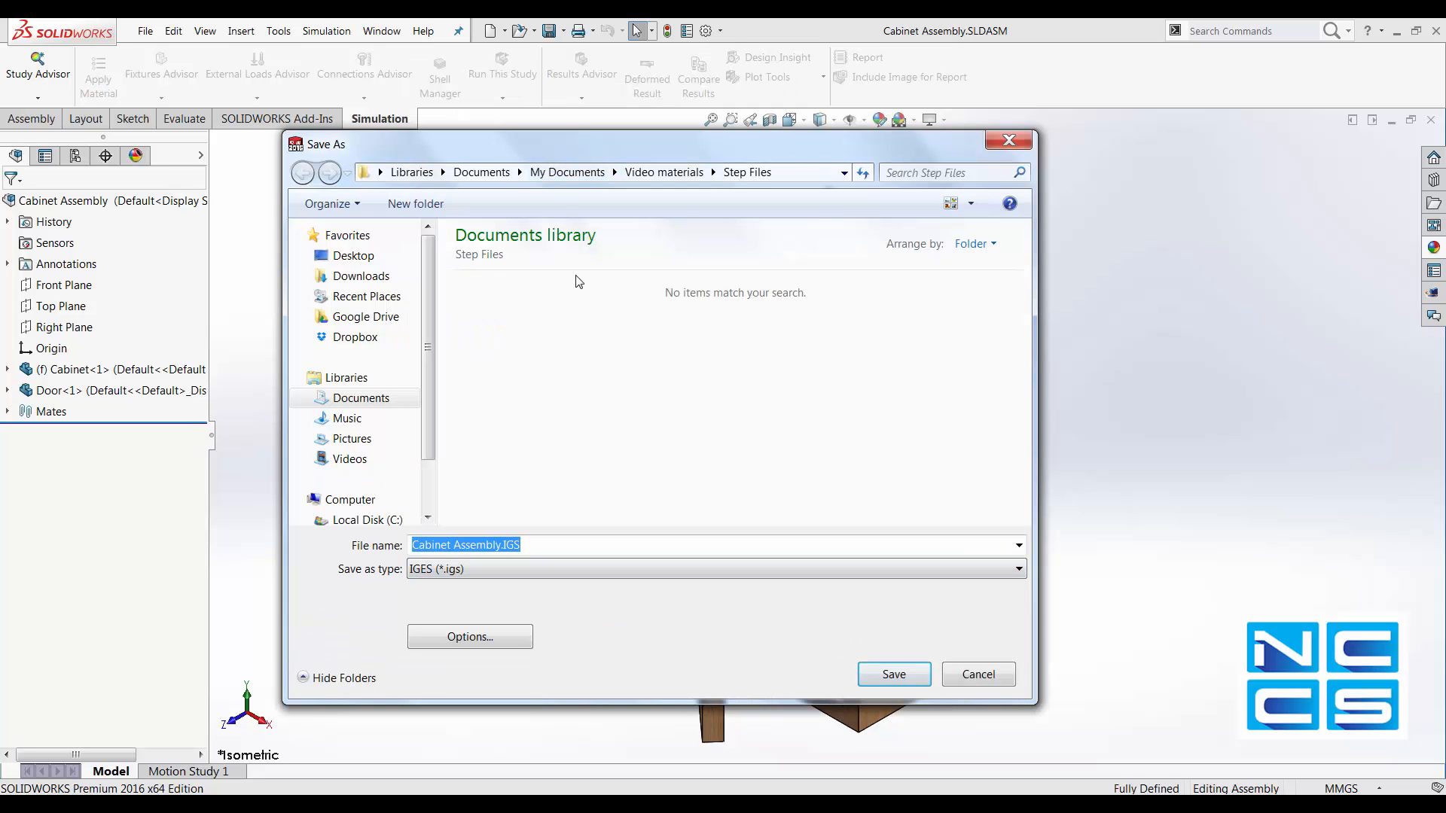
{"action": "left_click", "coordinate": [499, 638]}
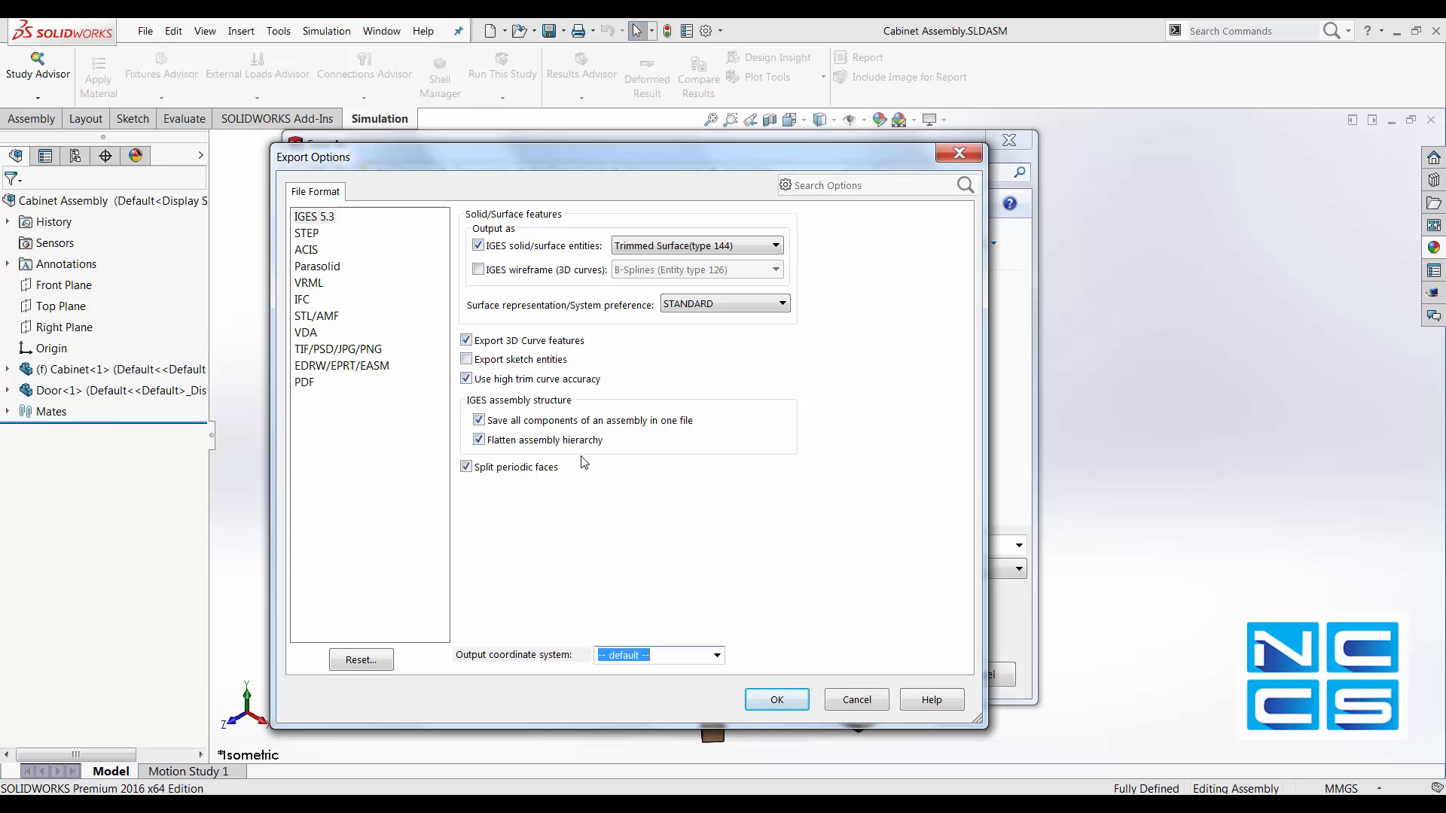
{"action": "left_click", "coordinate": [479, 440]}
{"action": "left_click", "coordinate": [859, 699]}
Cancel the save, swing the cabinet door about its hinge mate and leave it ajar, deselected
{"action": "left_click", "coordinate": [954, 676]}
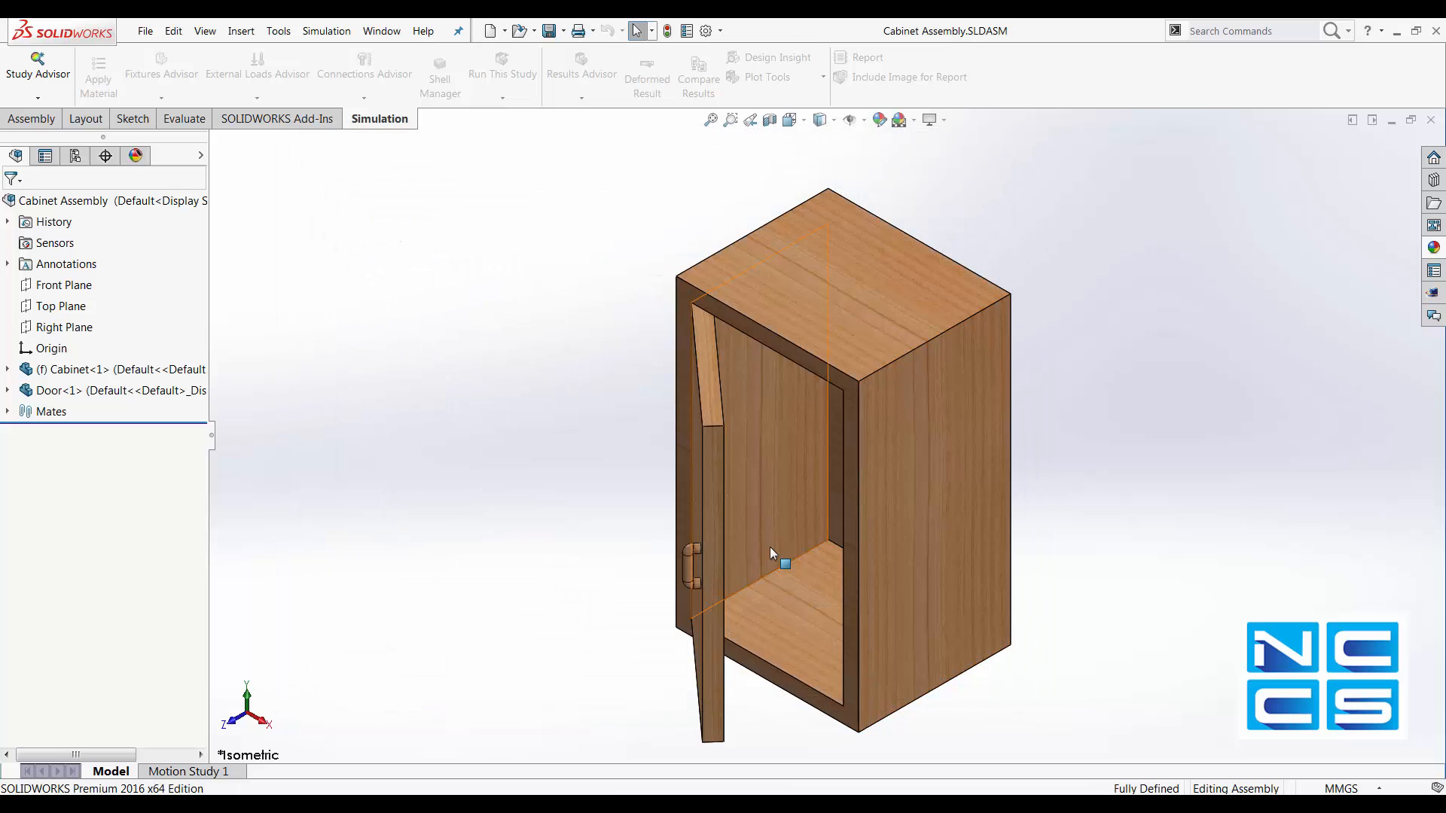
{"action": "left_click_drag", "start_coordinate": [691, 568], "coordinate": [640, 574]}
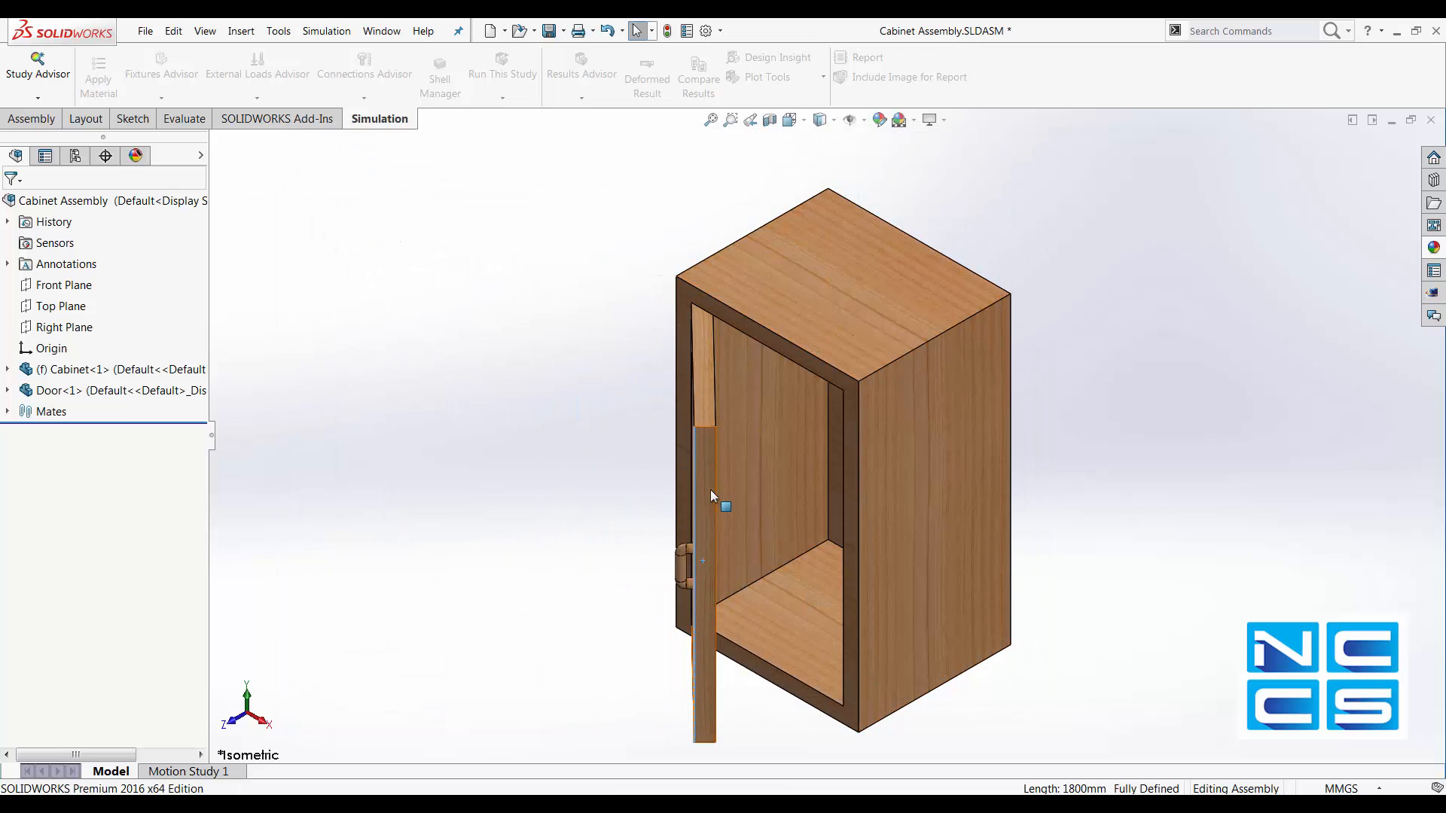
{"action": "mouse_move", "coordinate": [711, 489]}
{"action": "left_mouse_down"}
{"action": "mouse_move", "coordinate": [796, 503]}
{"action": "mouse_move", "coordinate": [762, 497]}
{"action": "left_mouse_up"}
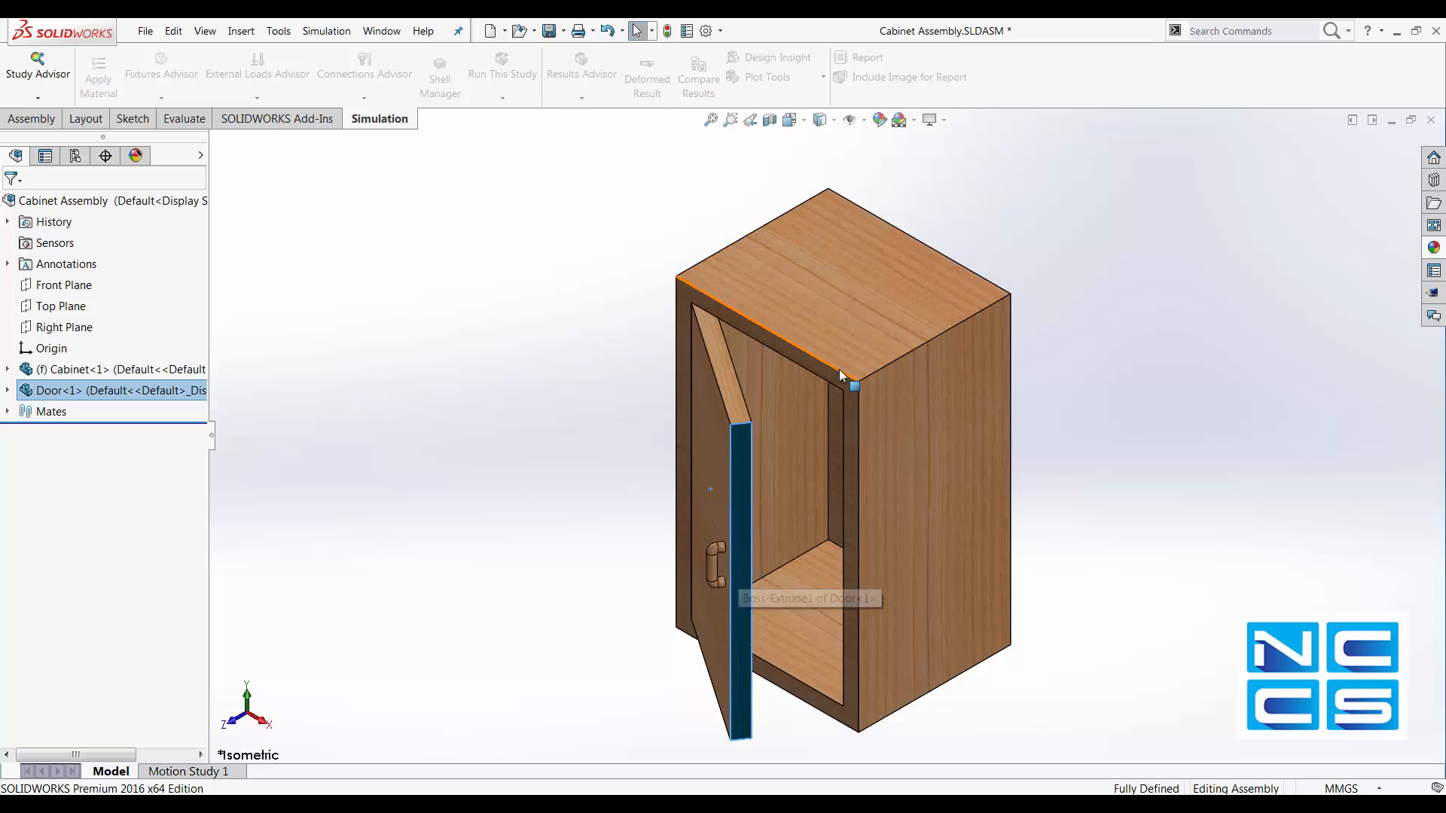
{"action": "mouse_move", "coordinate": [742, 559]}
{"action": "left_mouse_down"}
{"action": "mouse_move", "coordinate": [705, 580]}
{"action": "mouse_move", "coordinate": [661, 568]}
{"action": "mouse_move", "coordinate": [754, 569]}
{"action": "mouse_move", "coordinate": [527, 556]}
{"action": "left_mouse_up"}
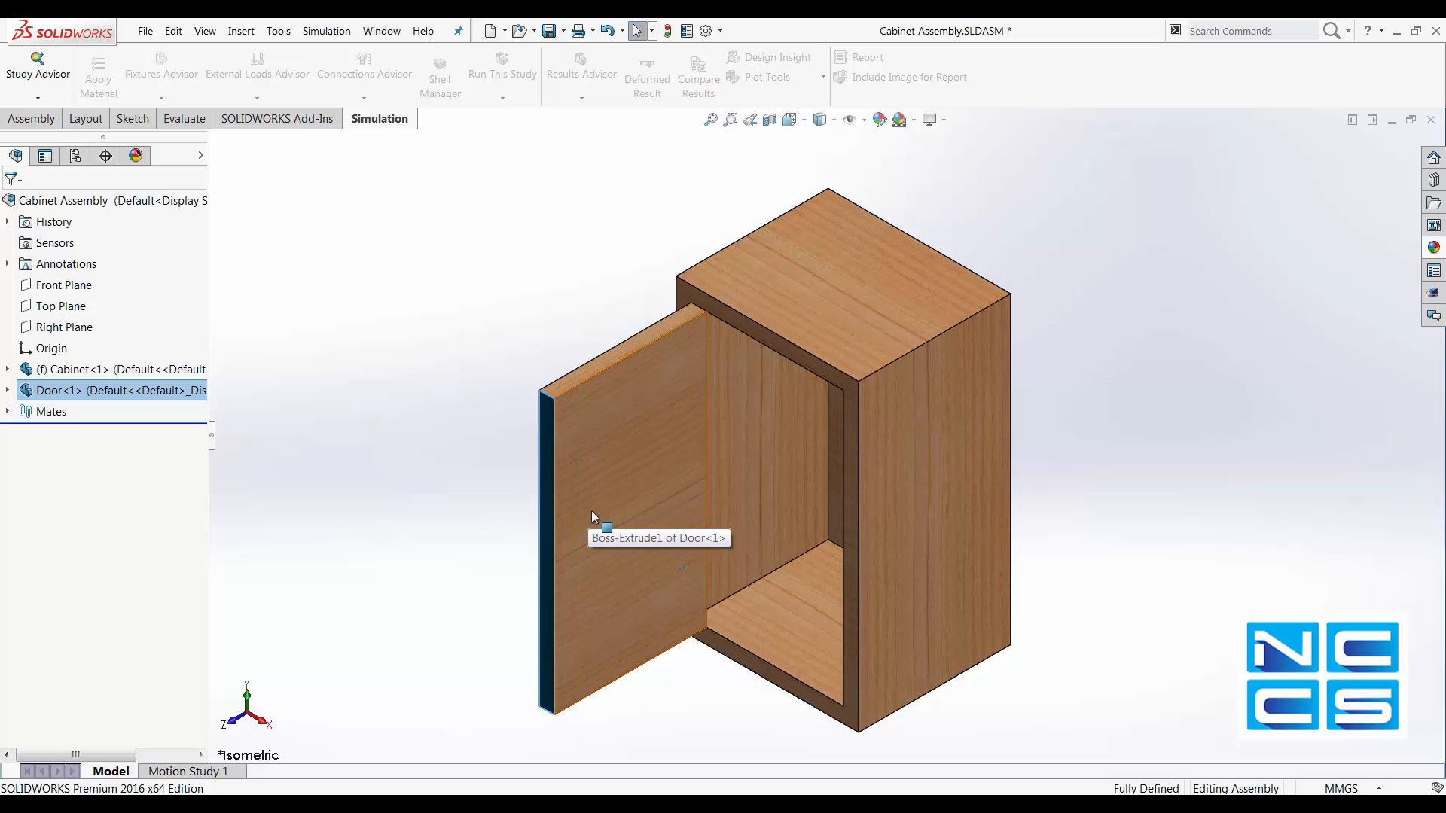
{"action": "left_click", "coordinate": [502, 482]}
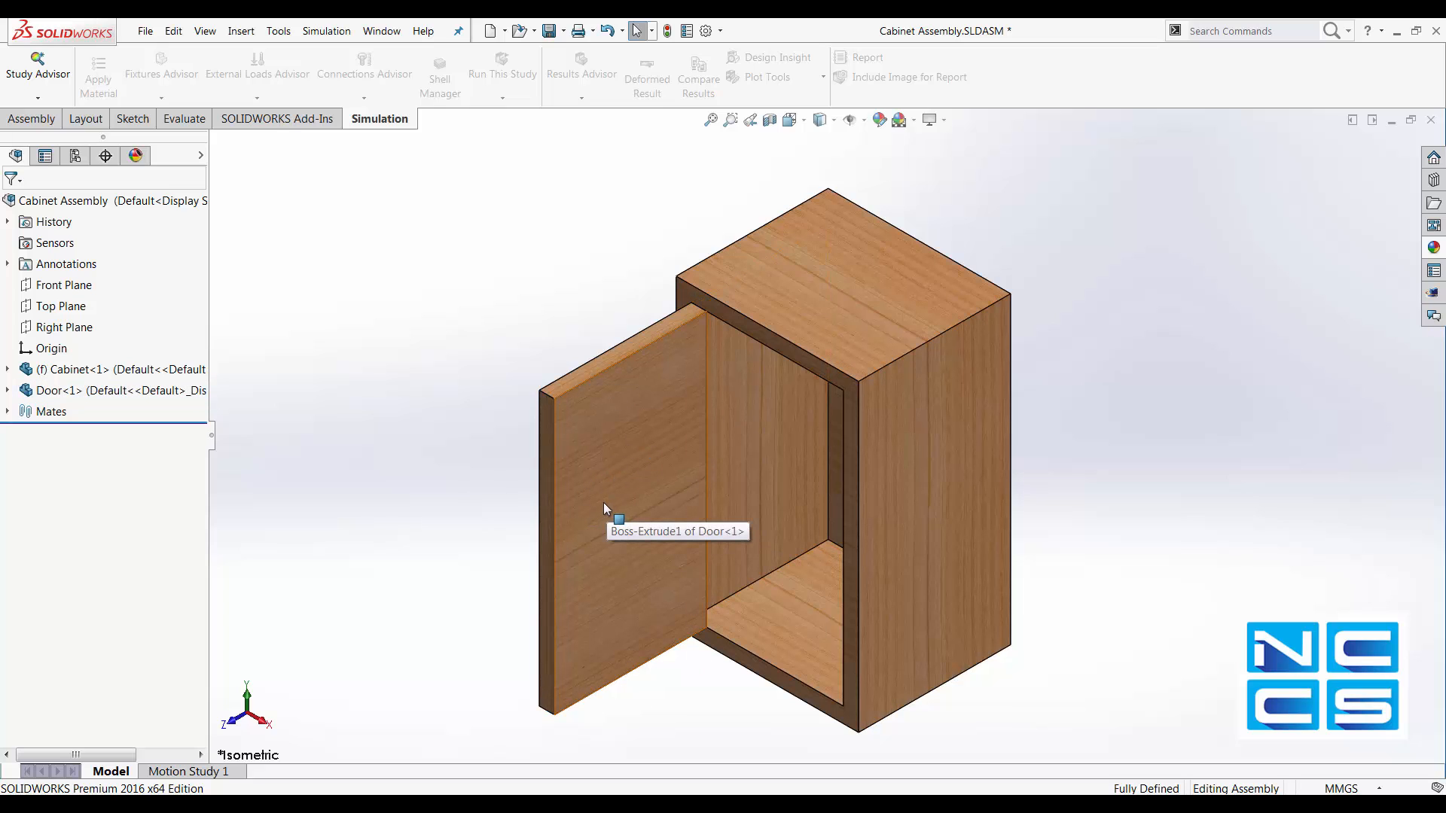
{"action": "left_click_drag", "start_coordinate": [605, 506], "coordinate": [756, 536]}
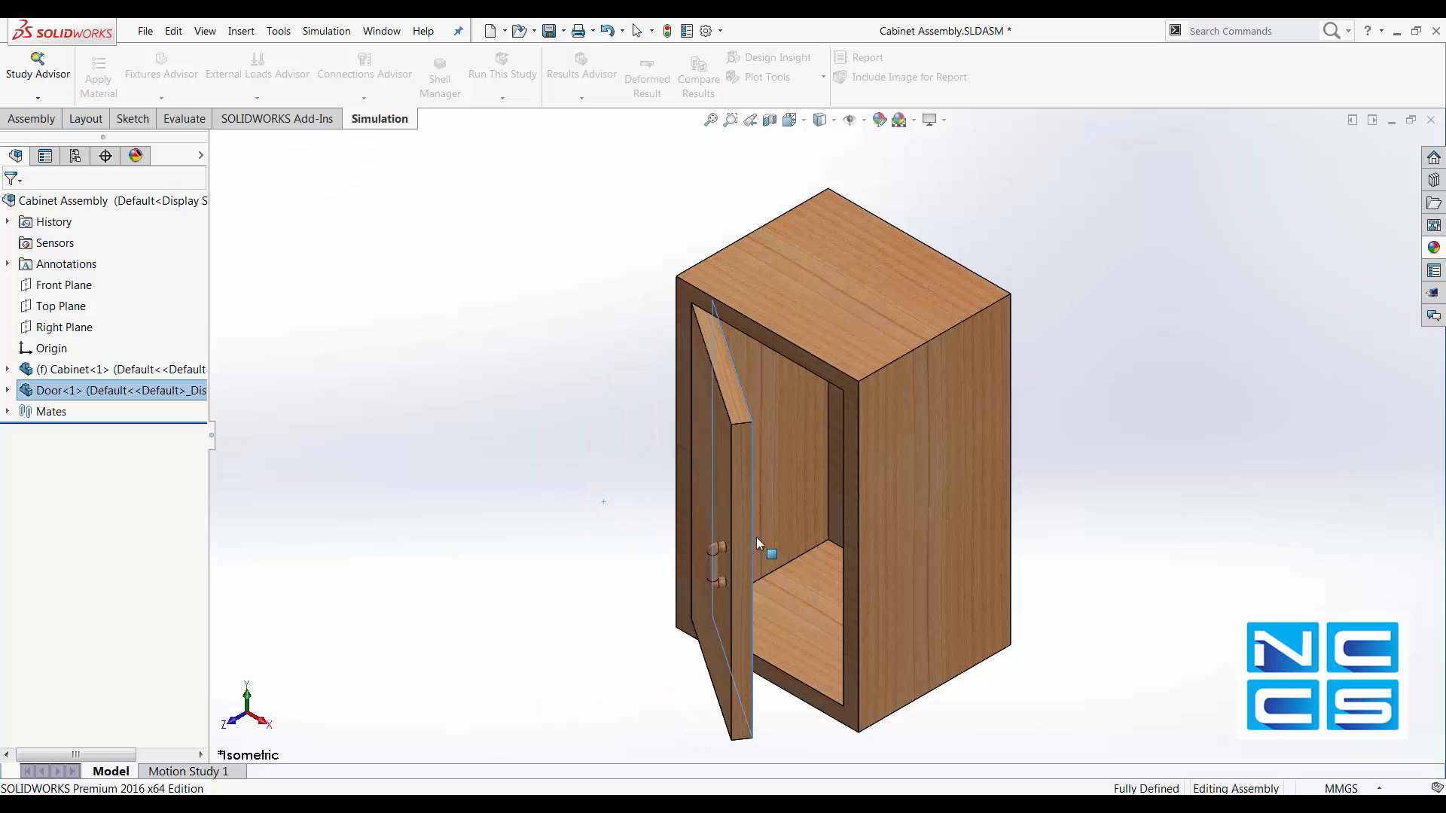
{"action": "left_click", "coordinate": [412, 475]}
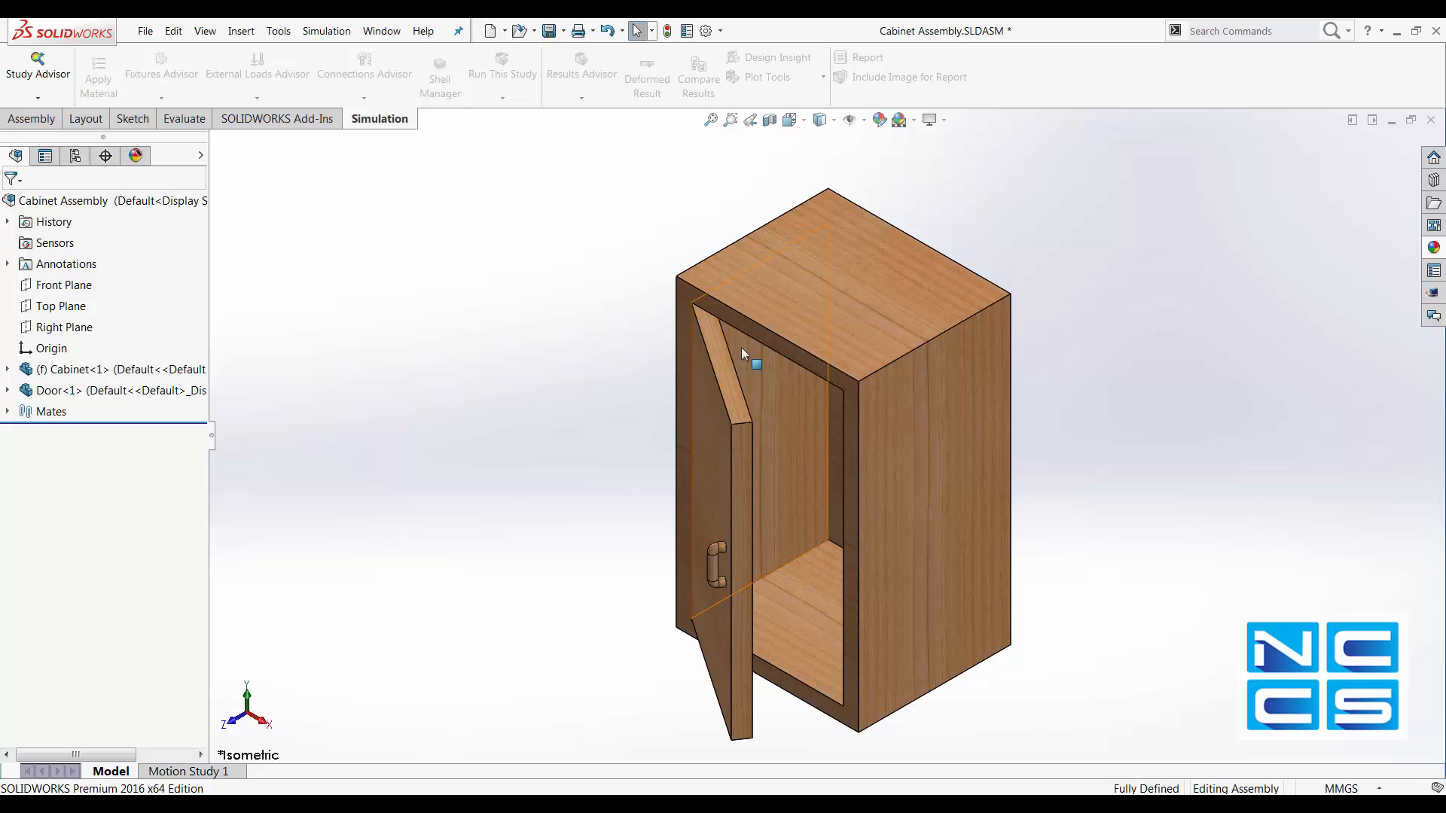
Save with Ctrl+S, rebuild the assembly when prompted, and choose Part (*.sldprt) as the file type
{"action": "key", "text": "ctrl+s"}
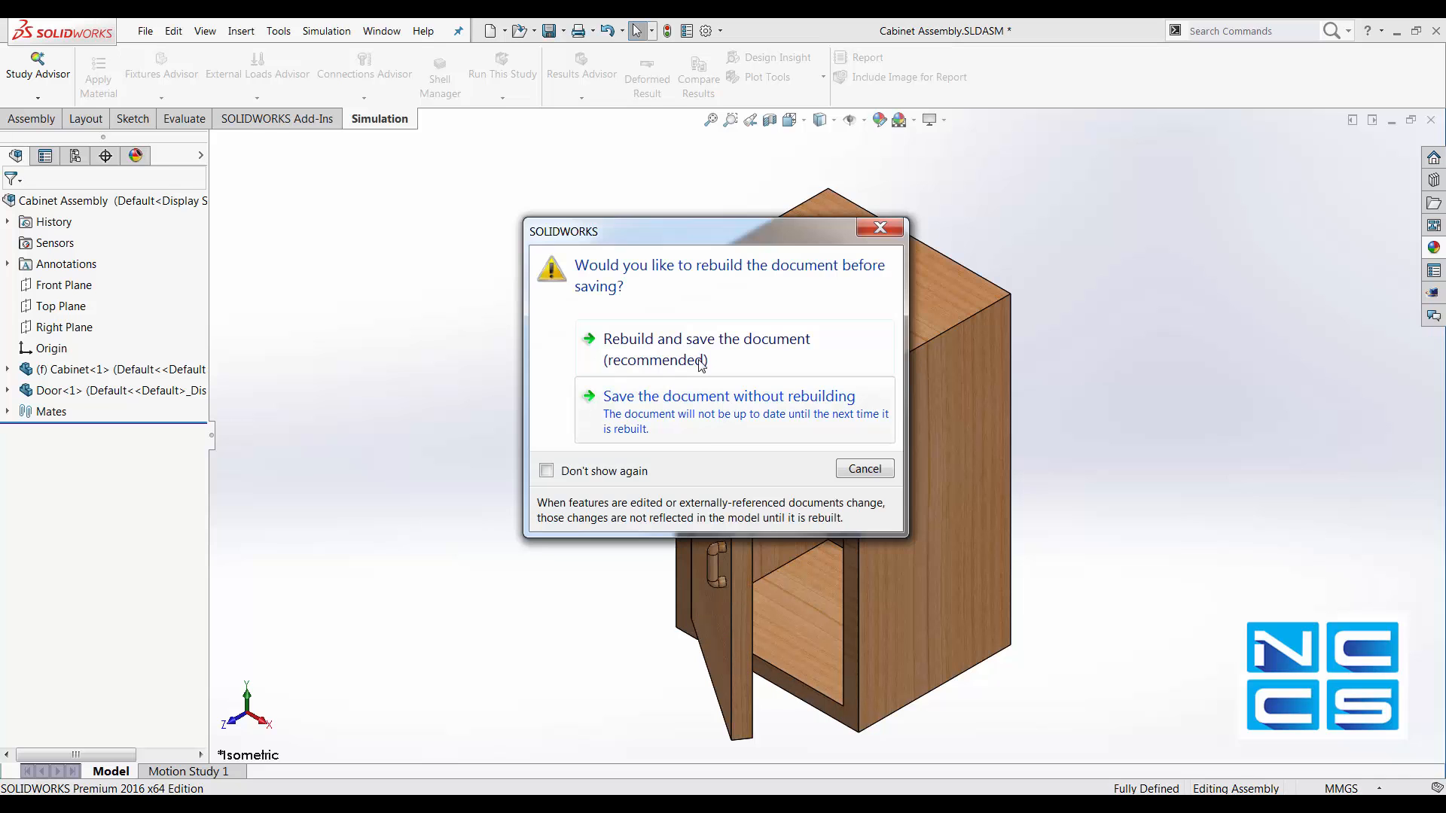
{"action": "left_click", "coordinate": [712, 345]}
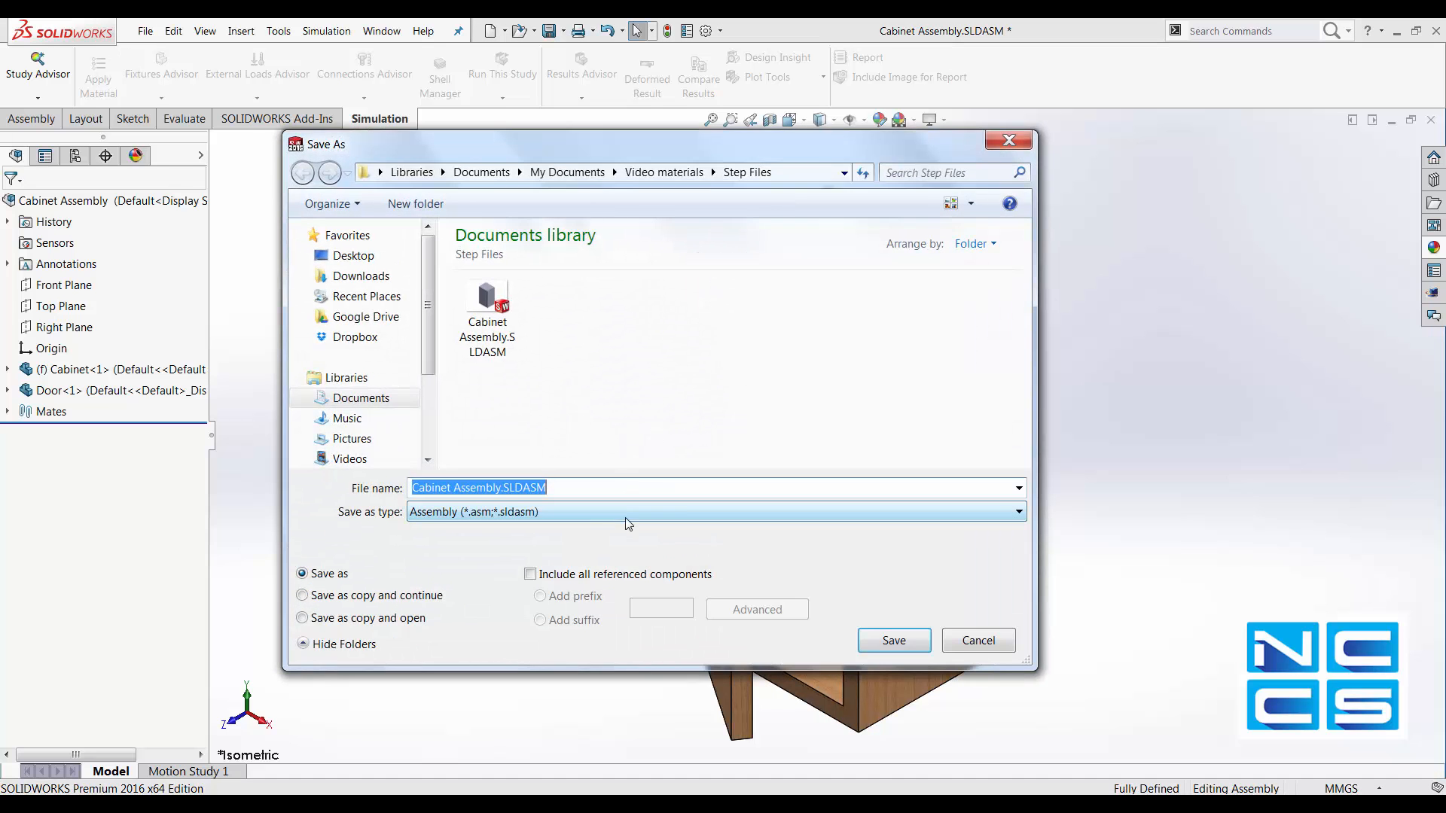
{"action": "left_click", "coordinate": [625, 515]}
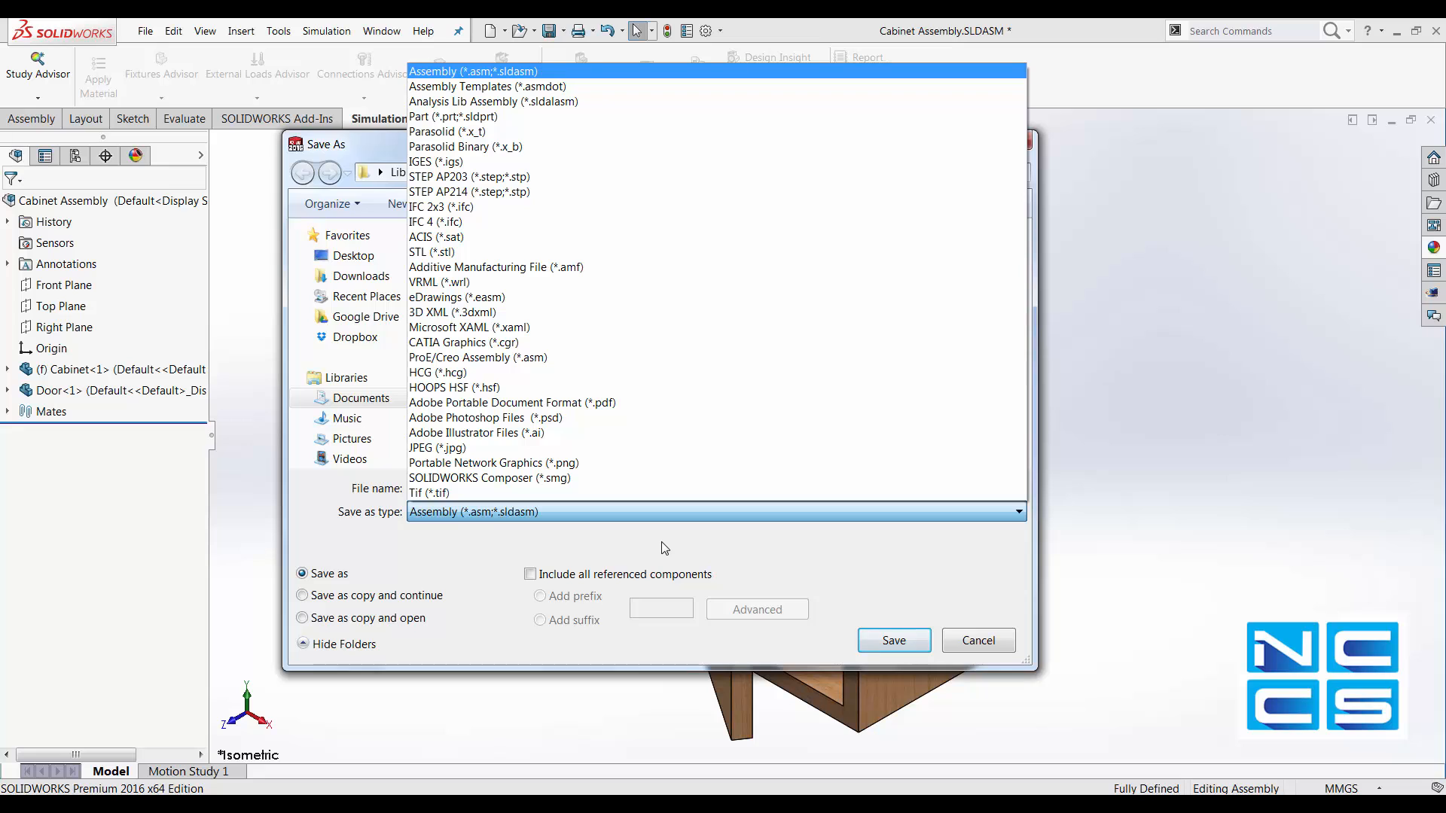
{"action": "left_click", "coordinate": [507, 116]}
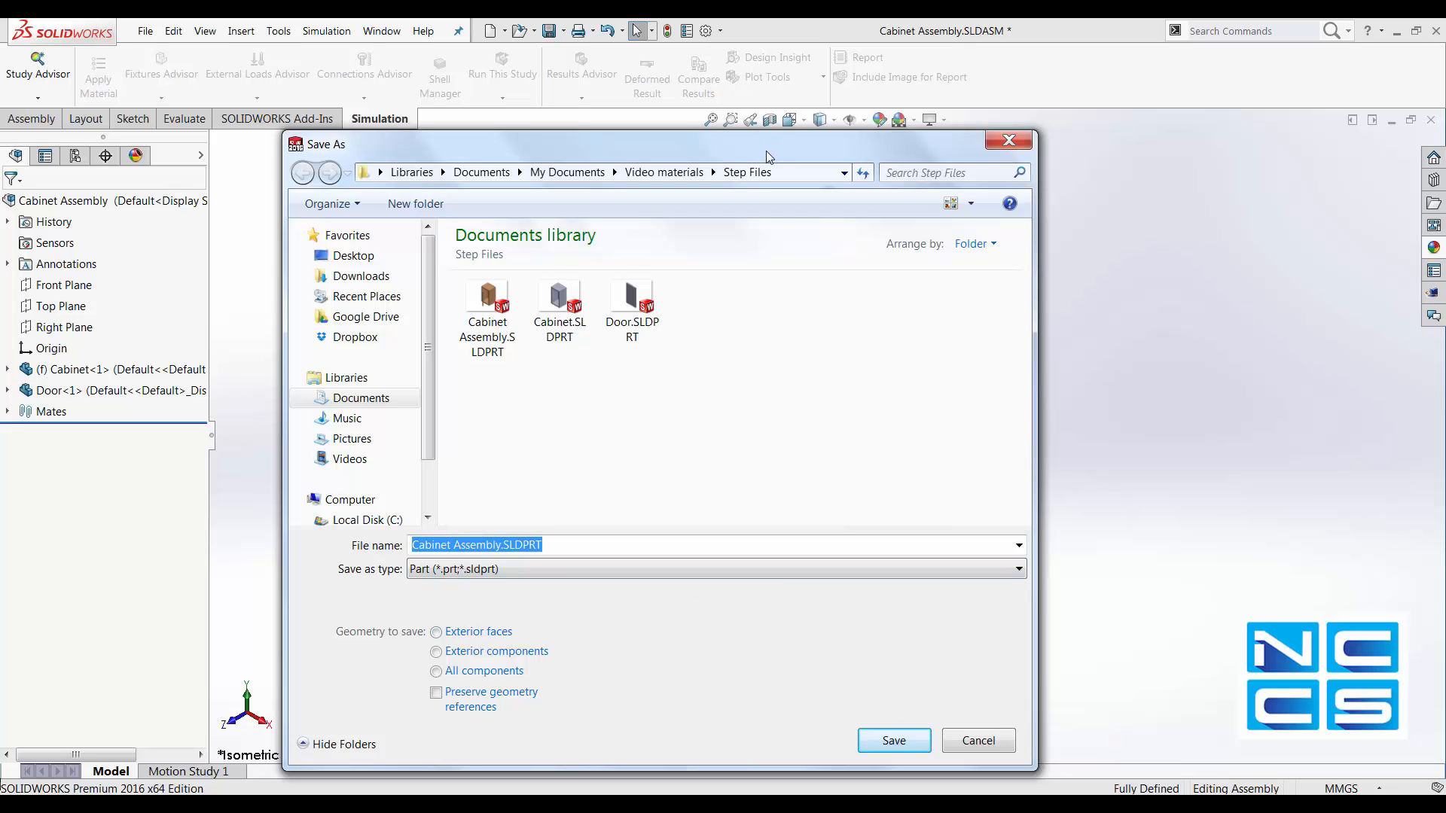
{"action": "left_click_drag", "start_coordinate": [769, 157], "coordinate": [485, 119]}
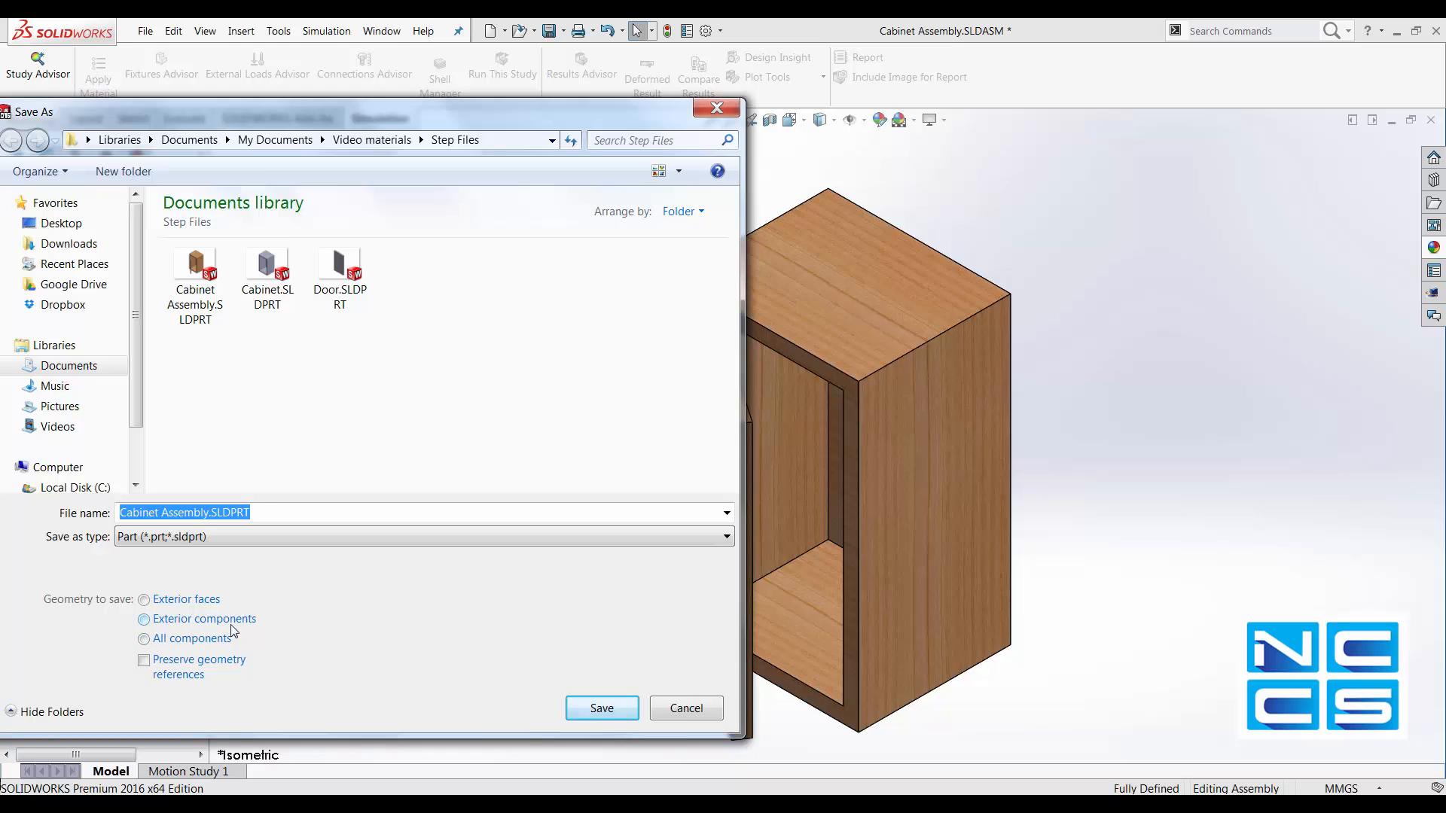
{"action": "left_click_drag", "start_coordinate": [314, 112], "coordinate": [624, 133]}
Save as Cabinet Assembly.SLDPRT keeping exterior components, replace the old file, and close the assembly
{"action": "left_click", "coordinate": [544, 639]}
{"action": "left_click", "coordinate": [935, 724]}
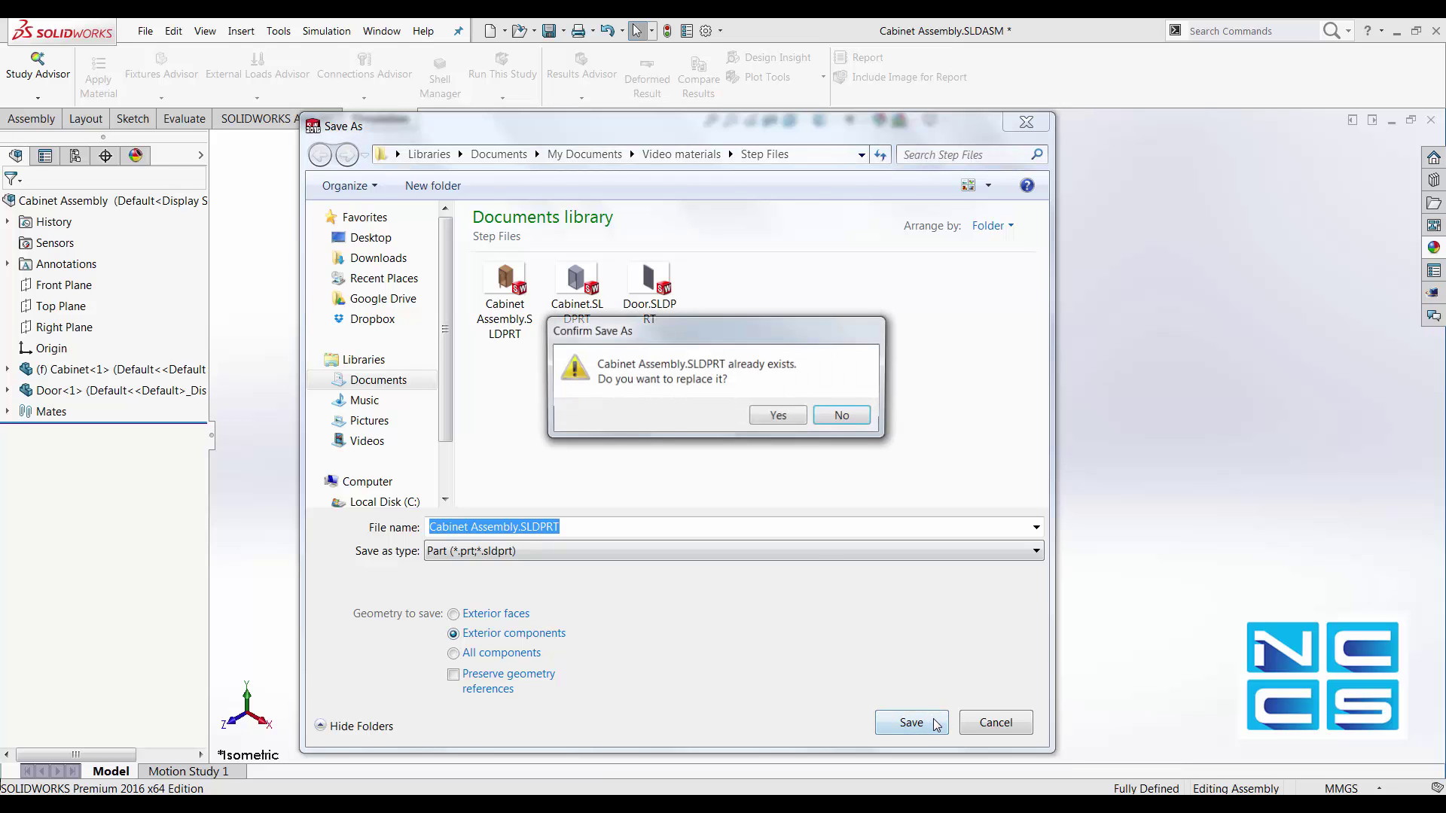
{"action": "left_click", "coordinate": [775, 417]}
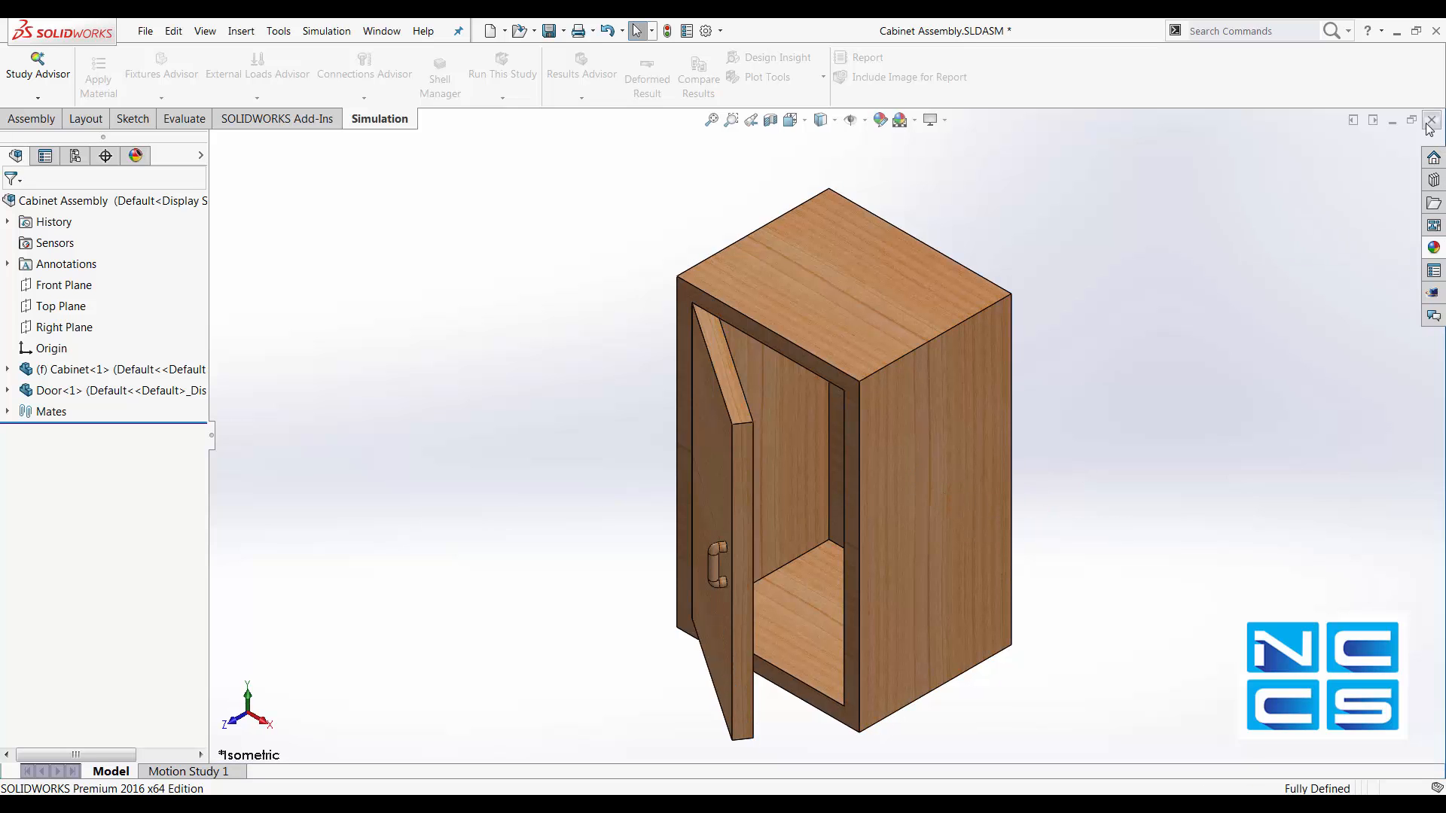
{"action": "key", "text": "ctrl+w"}
Discard assembly changes and reopen Cabinet Assembly.SLDPRT from the recent documents
{"action": "left_click", "coordinate": [681, 384]}
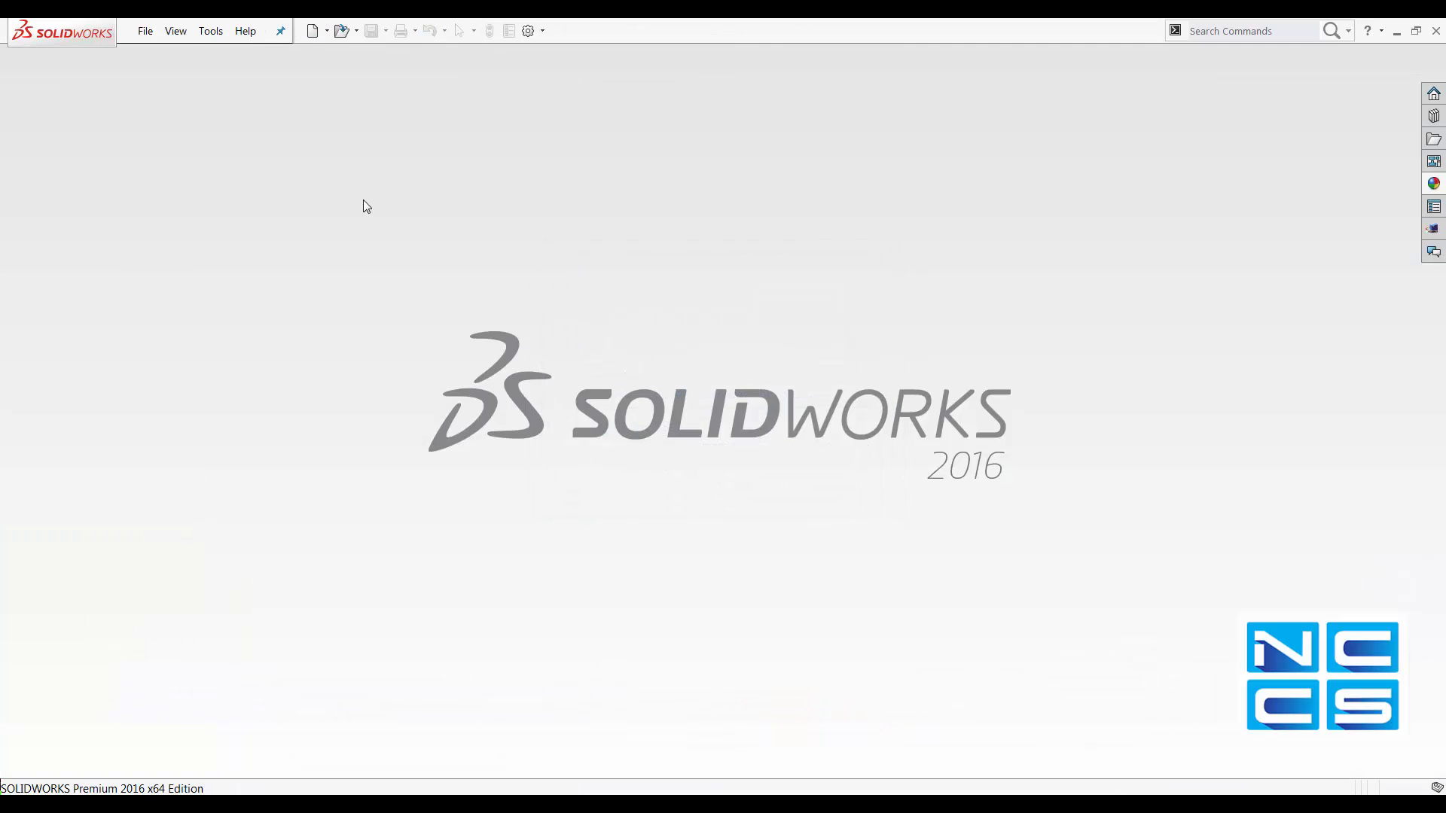
{"action": "left_click", "coordinate": [175, 31]}
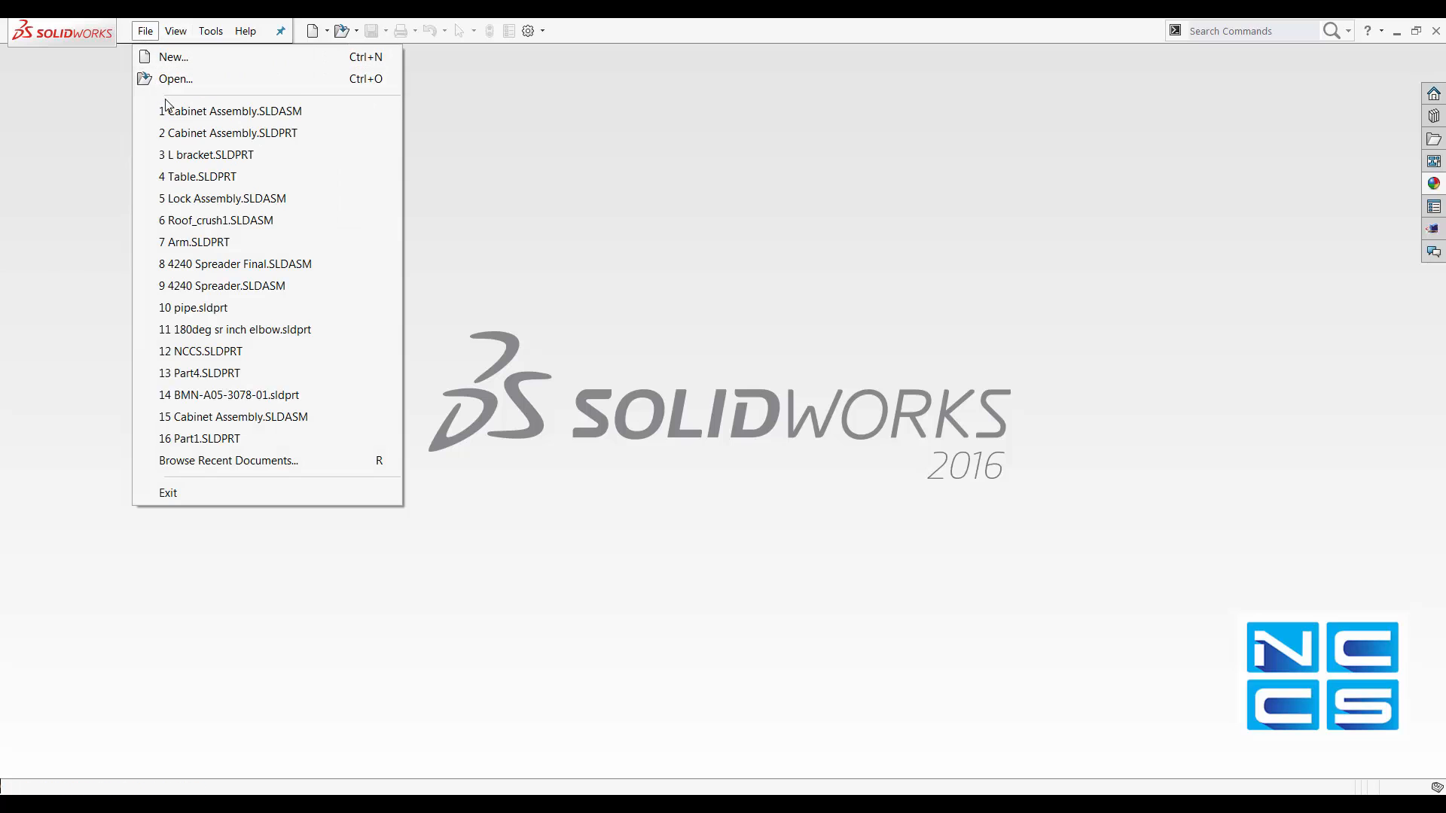
{"action": "left_click", "coordinate": [190, 133]}
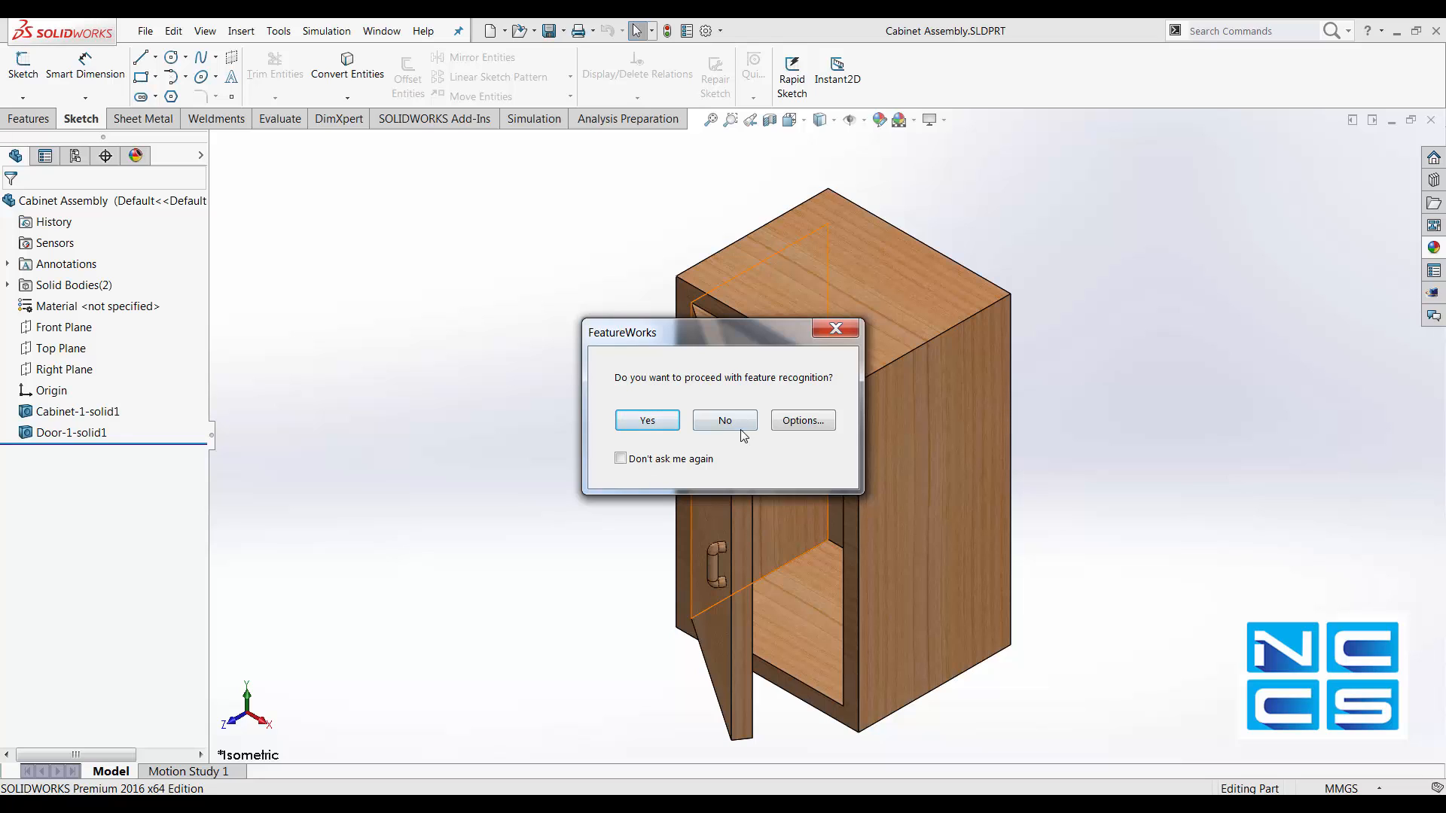
Decline FeatureWorks recognition and inspect the Cabinet-1 and Door-1 solid bodies in the part
{"action": "left_click", "coordinate": [749, 424]}
{"action": "left_click", "coordinate": [779, 475]}
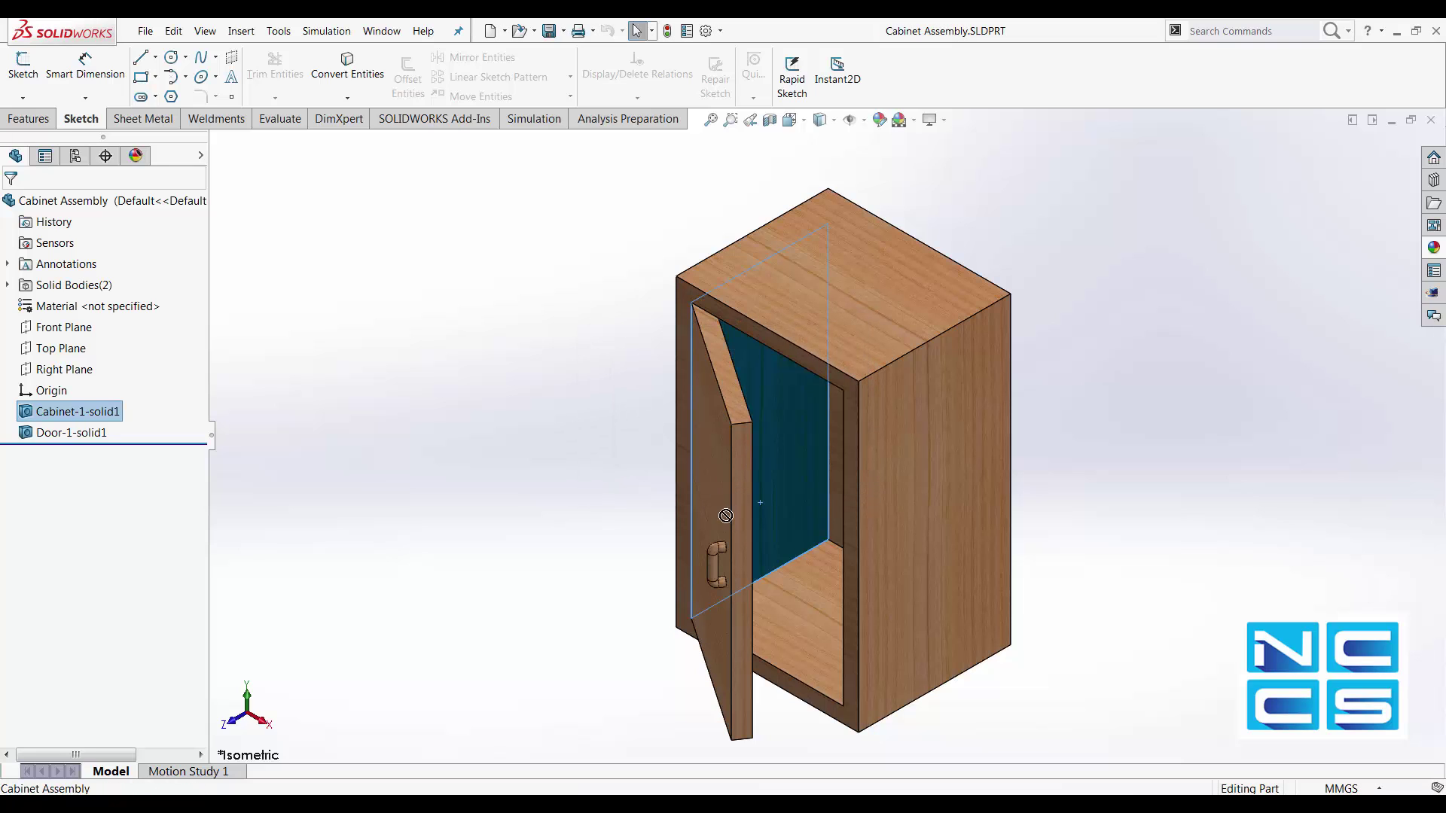
{"action": "left_click", "coordinate": [530, 472]}
{"action": "left_click", "coordinate": [724, 514]}
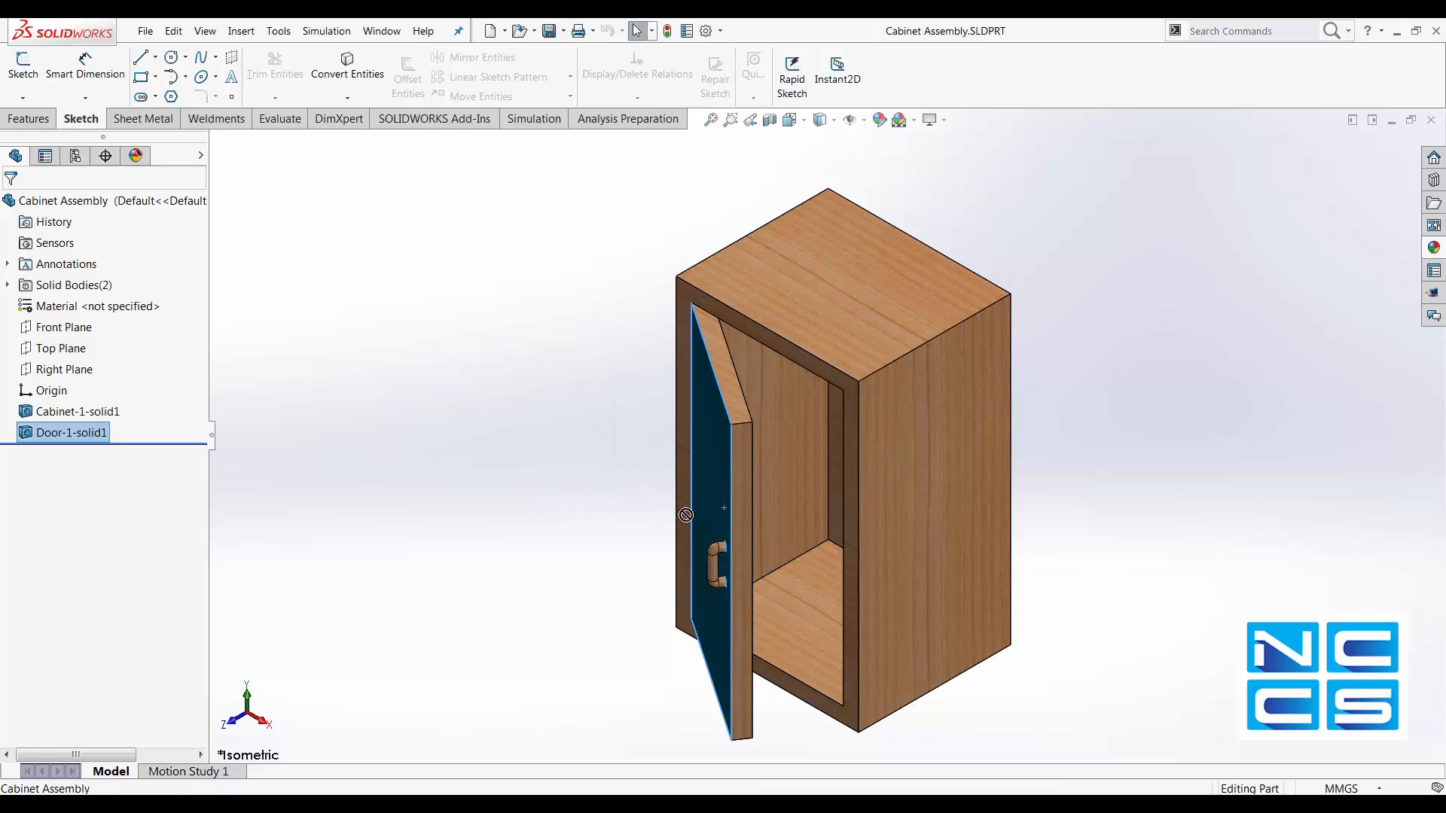
{"action": "left_click", "coordinate": [961, 147]}
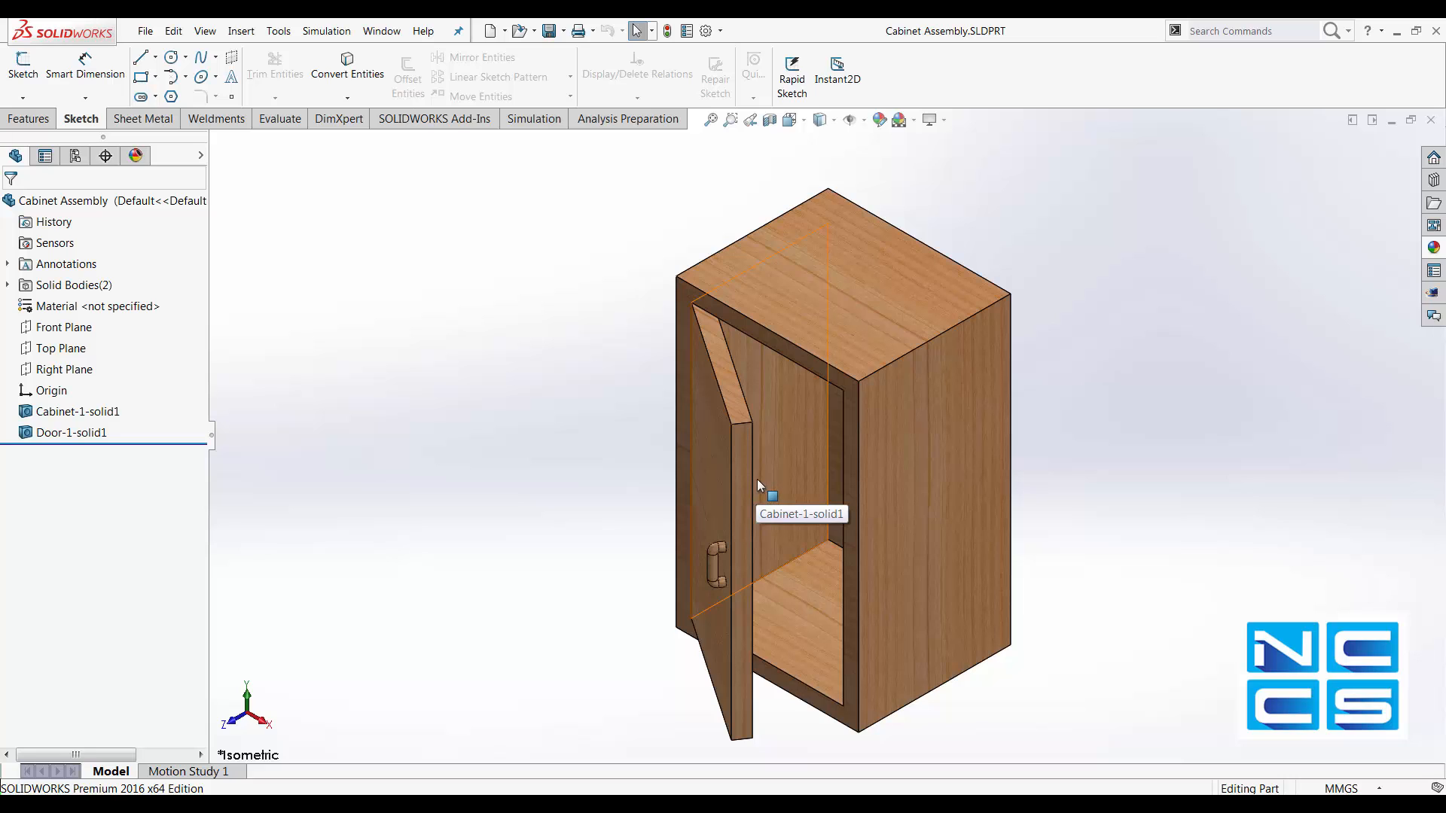
{"action": "left_click", "coordinate": [144, 31]}
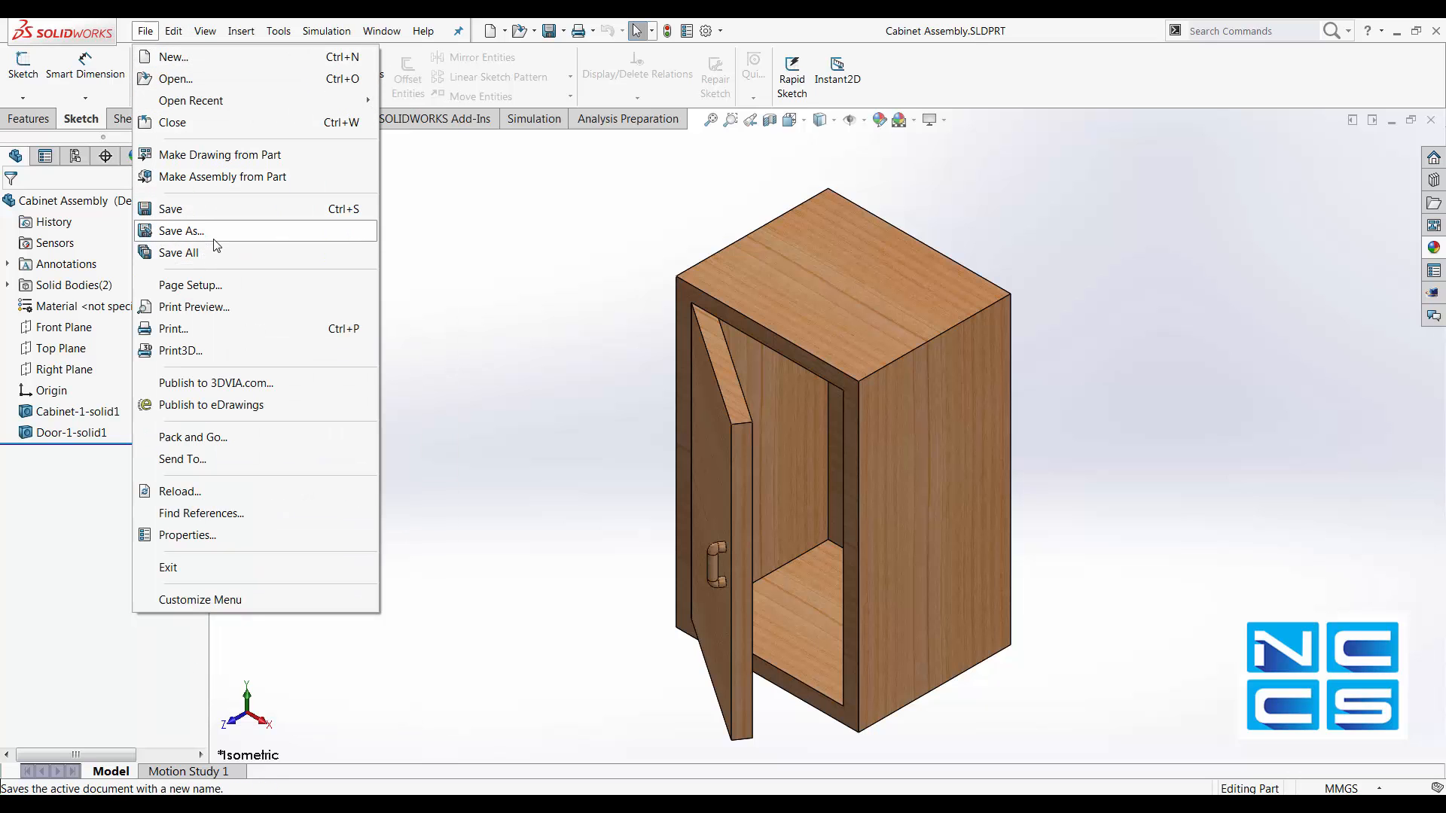
Export the part as Cabinet Assembly.STEP in STEP AP203 with default options, replacing the old file
{"action": "left_click", "coordinate": [187, 231]}
{"action": "left_click", "coordinate": [596, 497]}
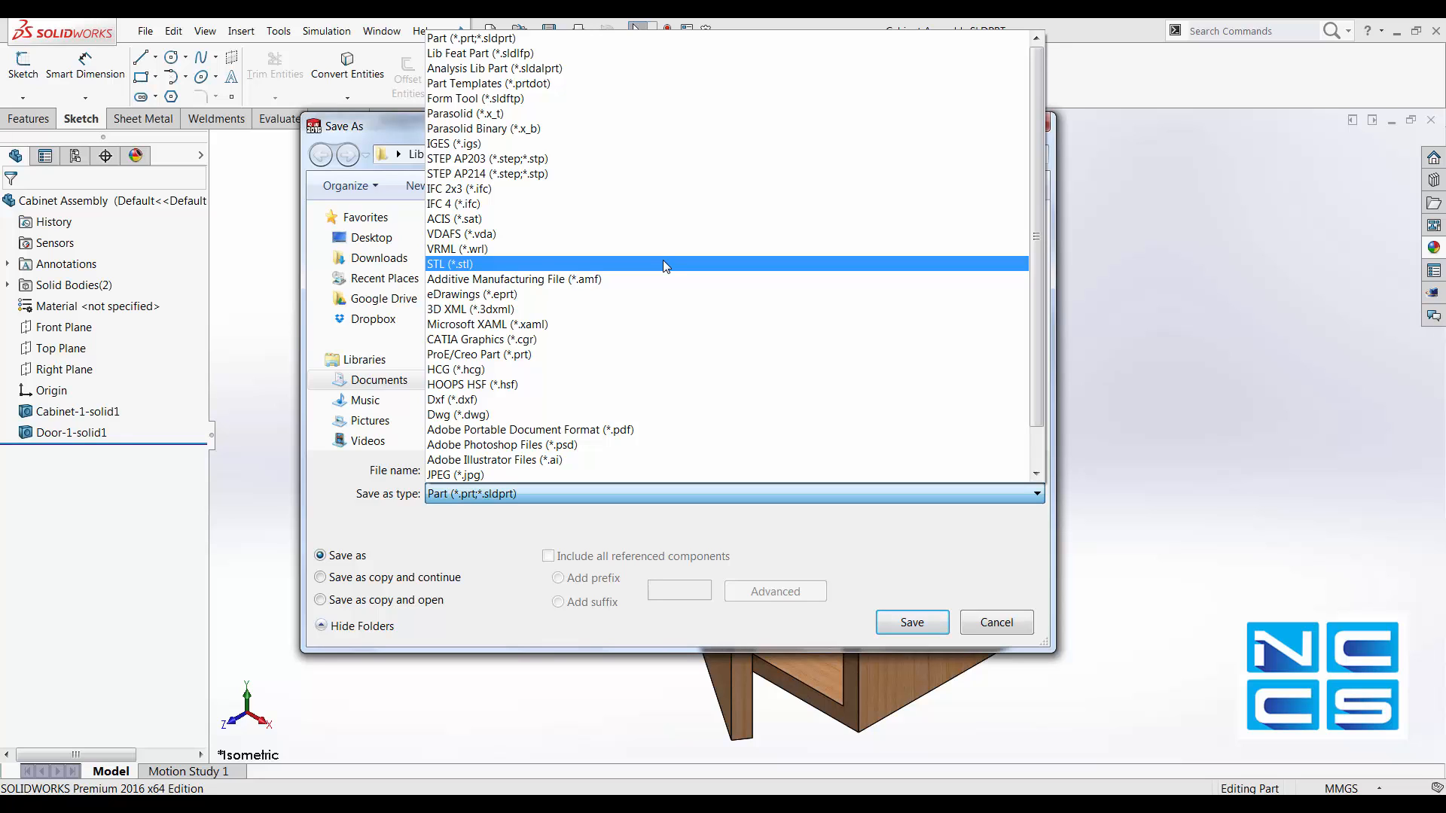
{"action": "left_click", "coordinate": [573, 156]}
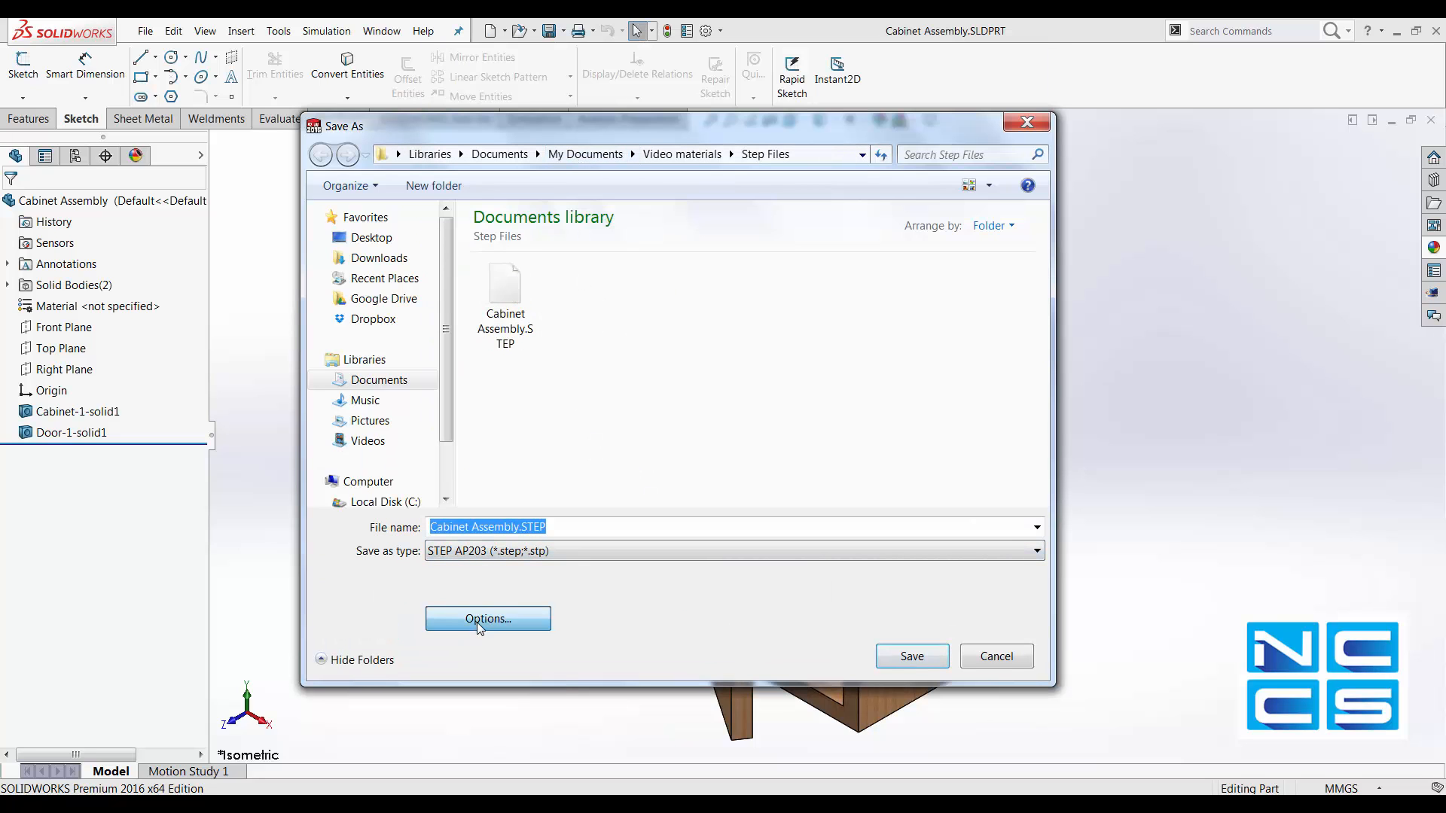
{"action": "left_click", "coordinate": [477, 621]}
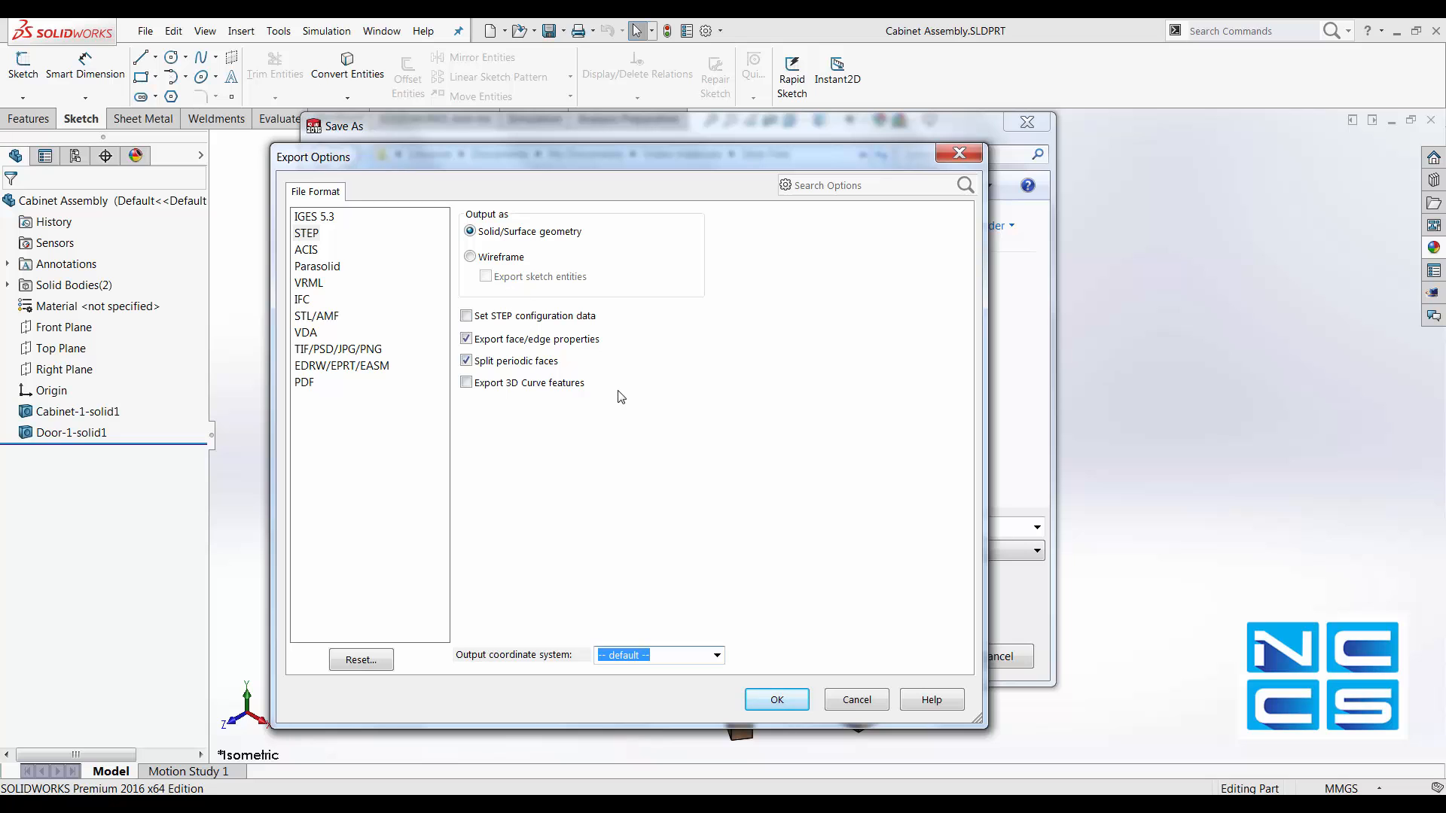
{"action": "left_click", "coordinate": [777, 701]}
{"action": "left_click", "coordinate": [898, 666]}
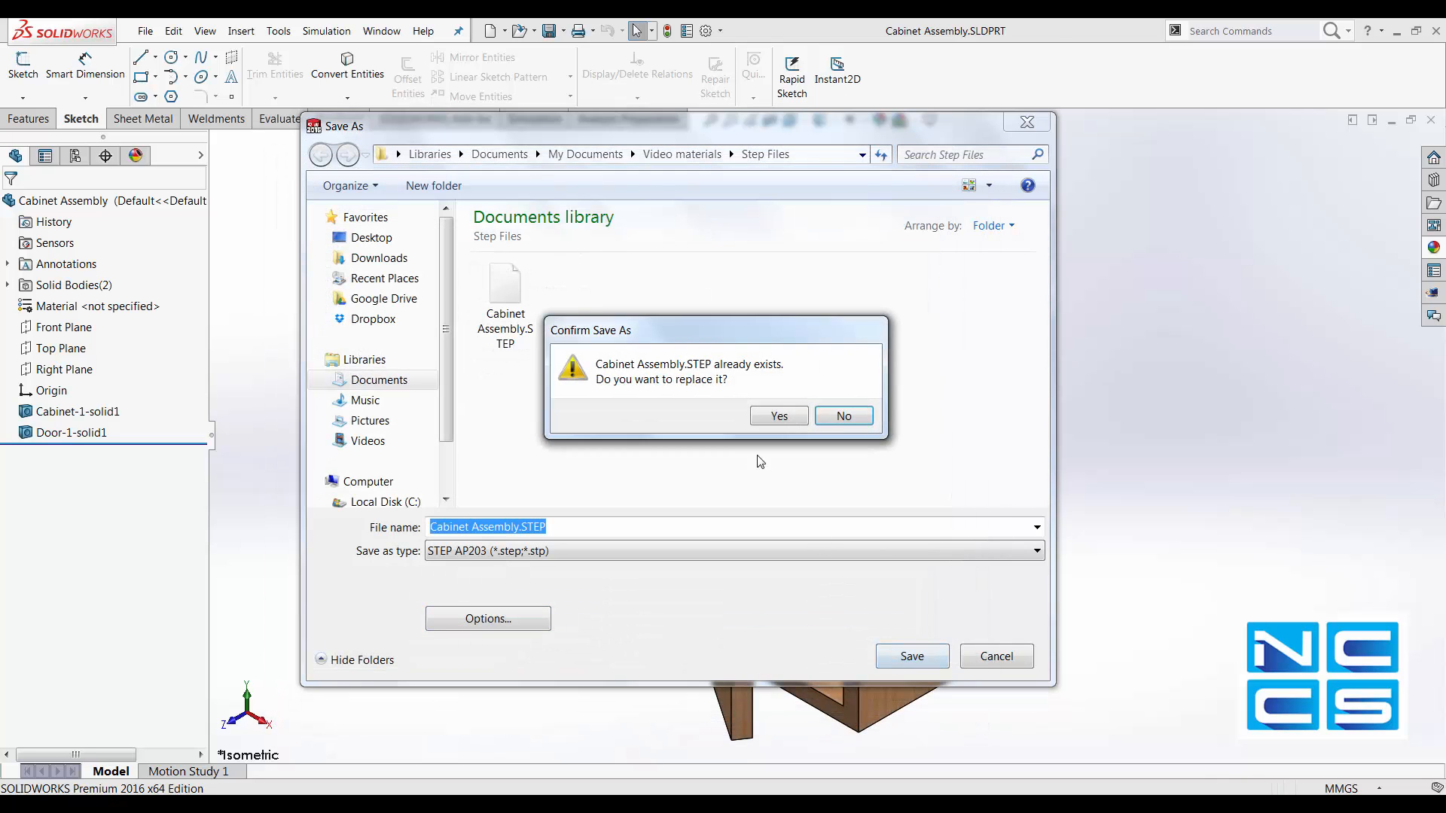
{"action": "left_click", "coordinate": [777, 414]}
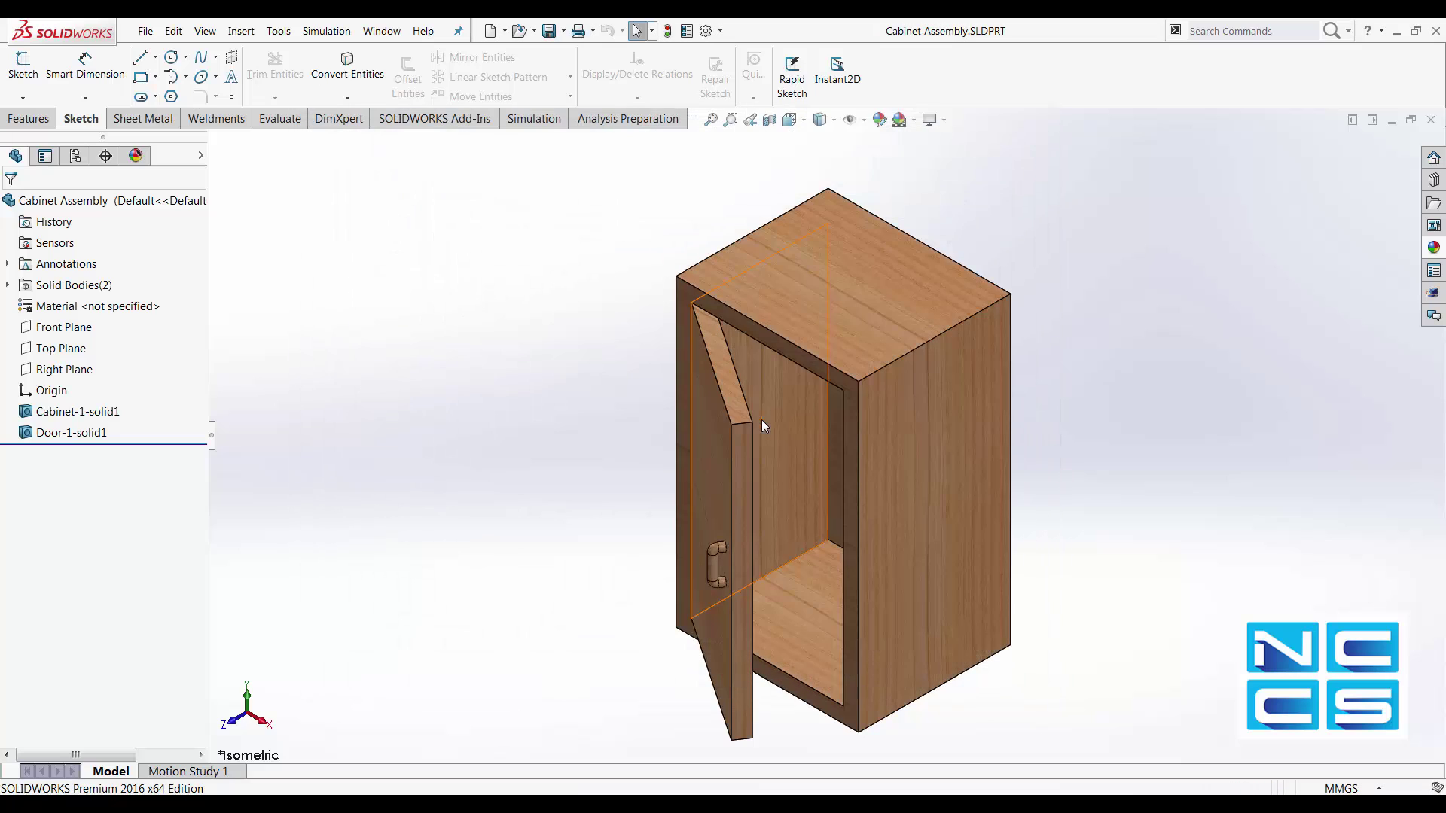
Close the part and open Cabinet Assembly.STEP from the Step Files folder as an imported part
{"action": "left_click", "coordinate": [1430, 119]}
{"action": "left_click", "coordinate": [145, 30]}
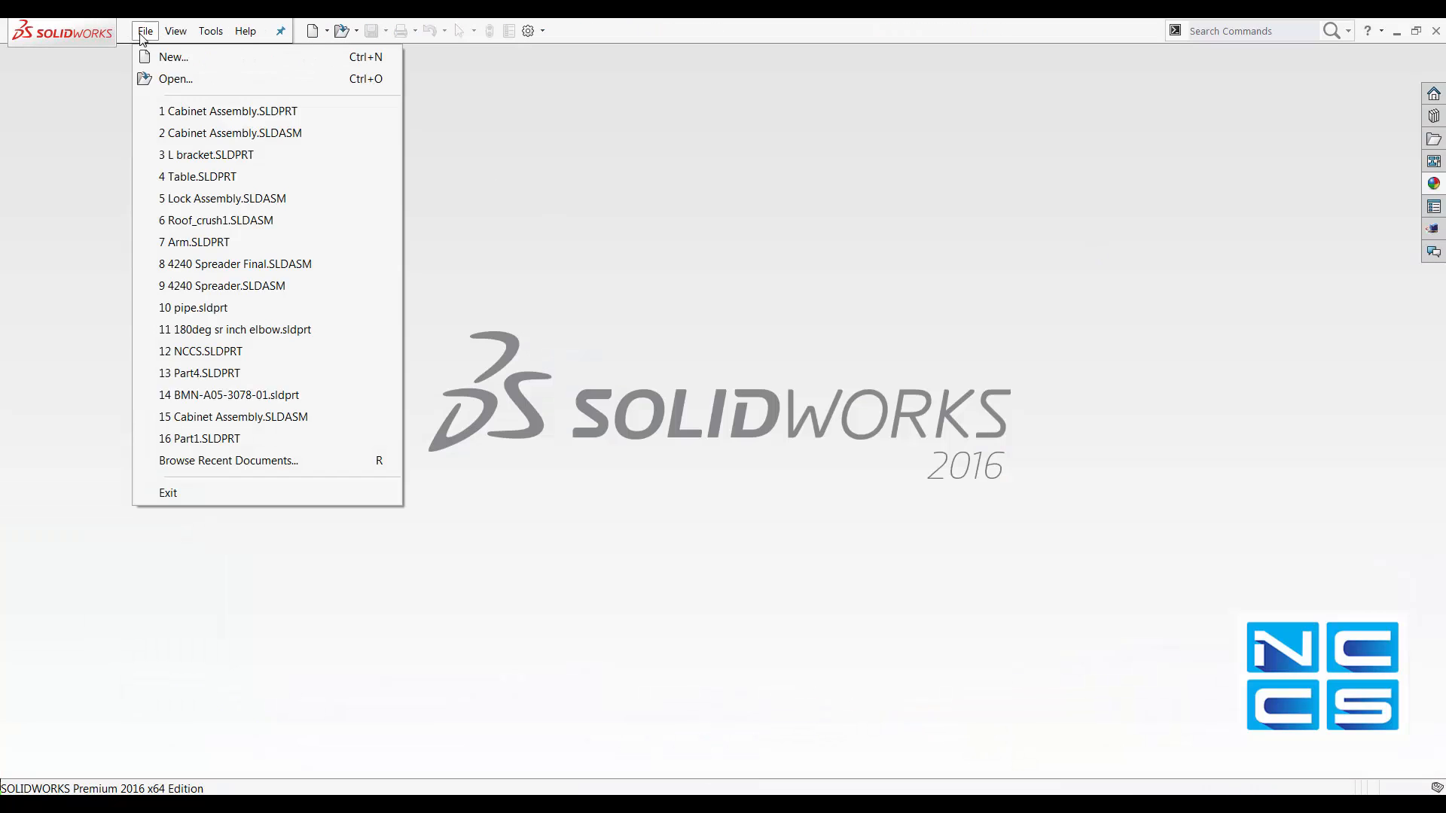
{"action": "left_click", "coordinate": [214, 79]}
{"action": "double_click", "coordinate": [744, 291]}
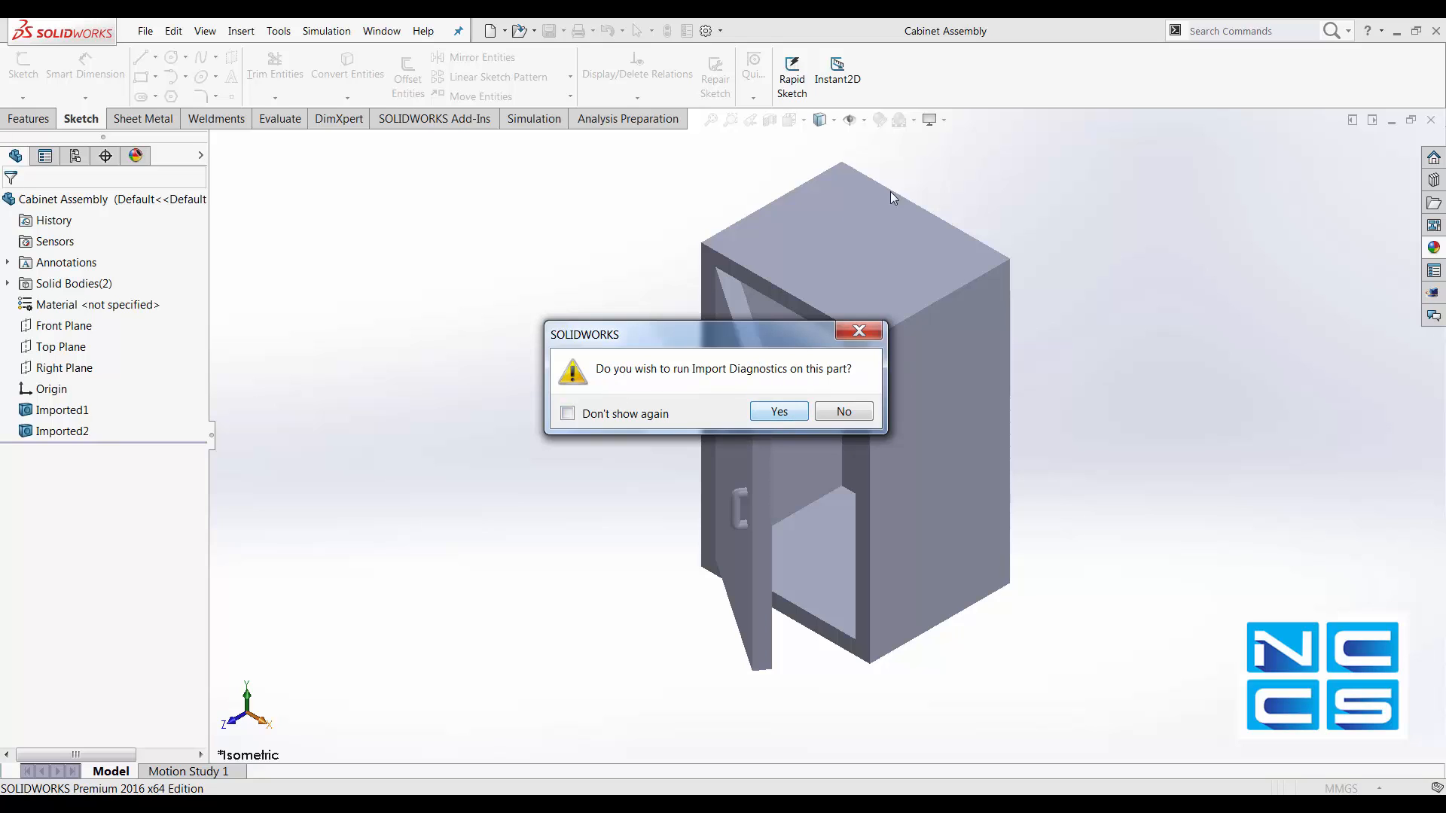
Run Import Diagnostics, heal all faulty faces and gaps, and accept the results
{"action": "left_click", "coordinate": [796, 411]}
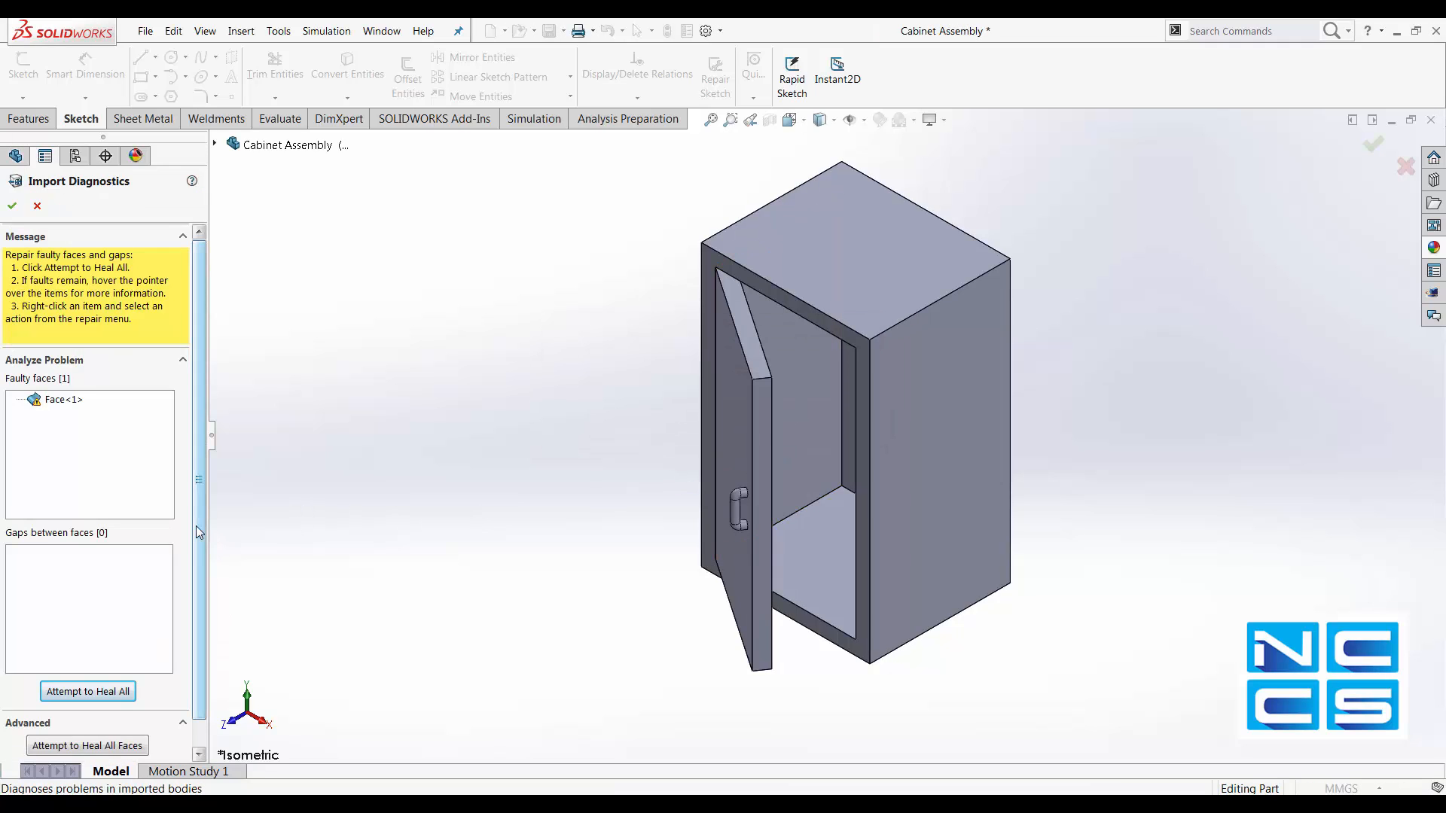
{"action": "scroll", "coordinate": [196, 525], "scroll_direction": "down", "scroll_amount": 2}
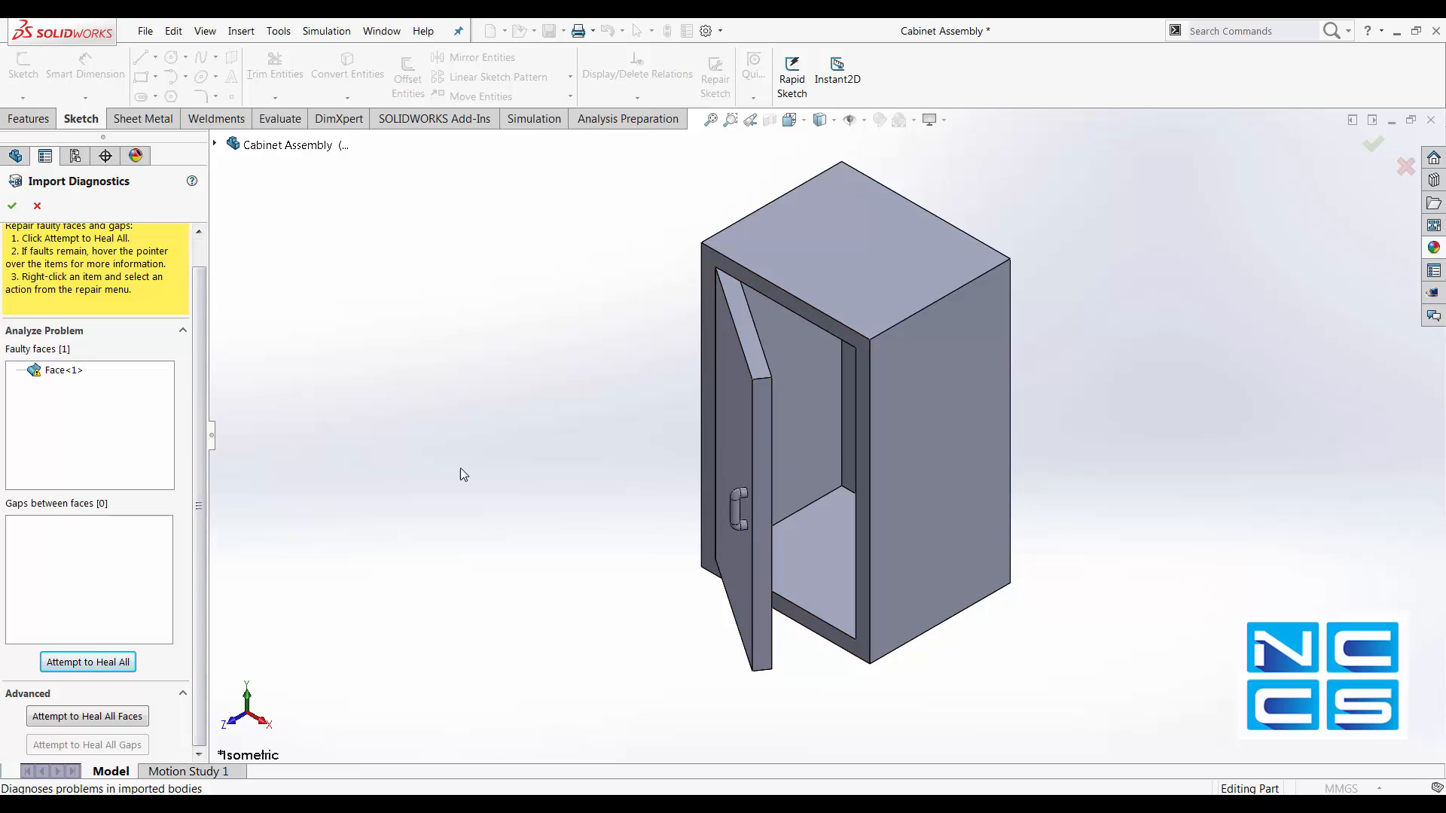
{"action": "scroll", "coordinate": [203, 418], "scroll_direction": "up", "scroll_amount": 2}
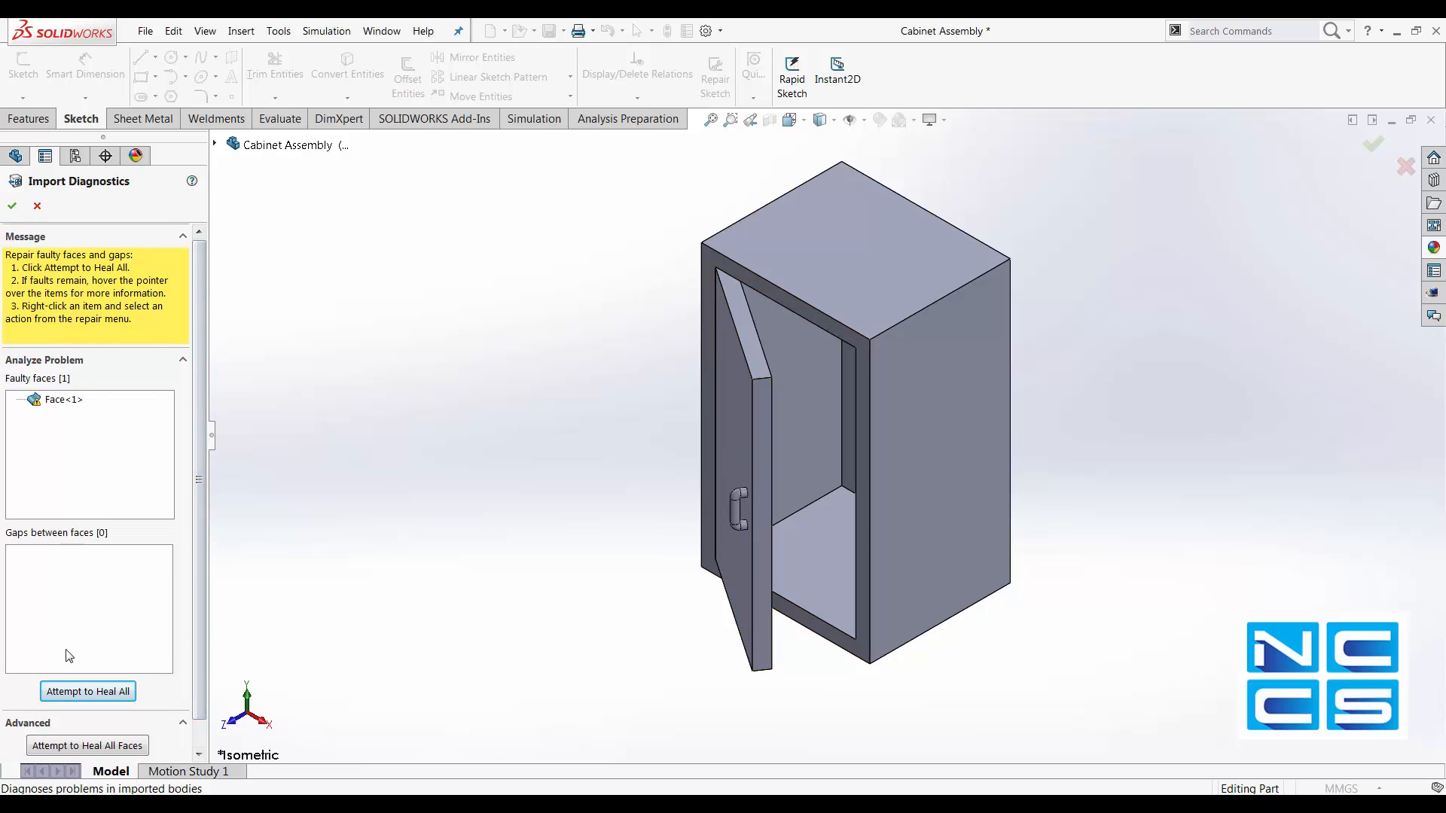
{"action": "left_click", "coordinate": [87, 691]}
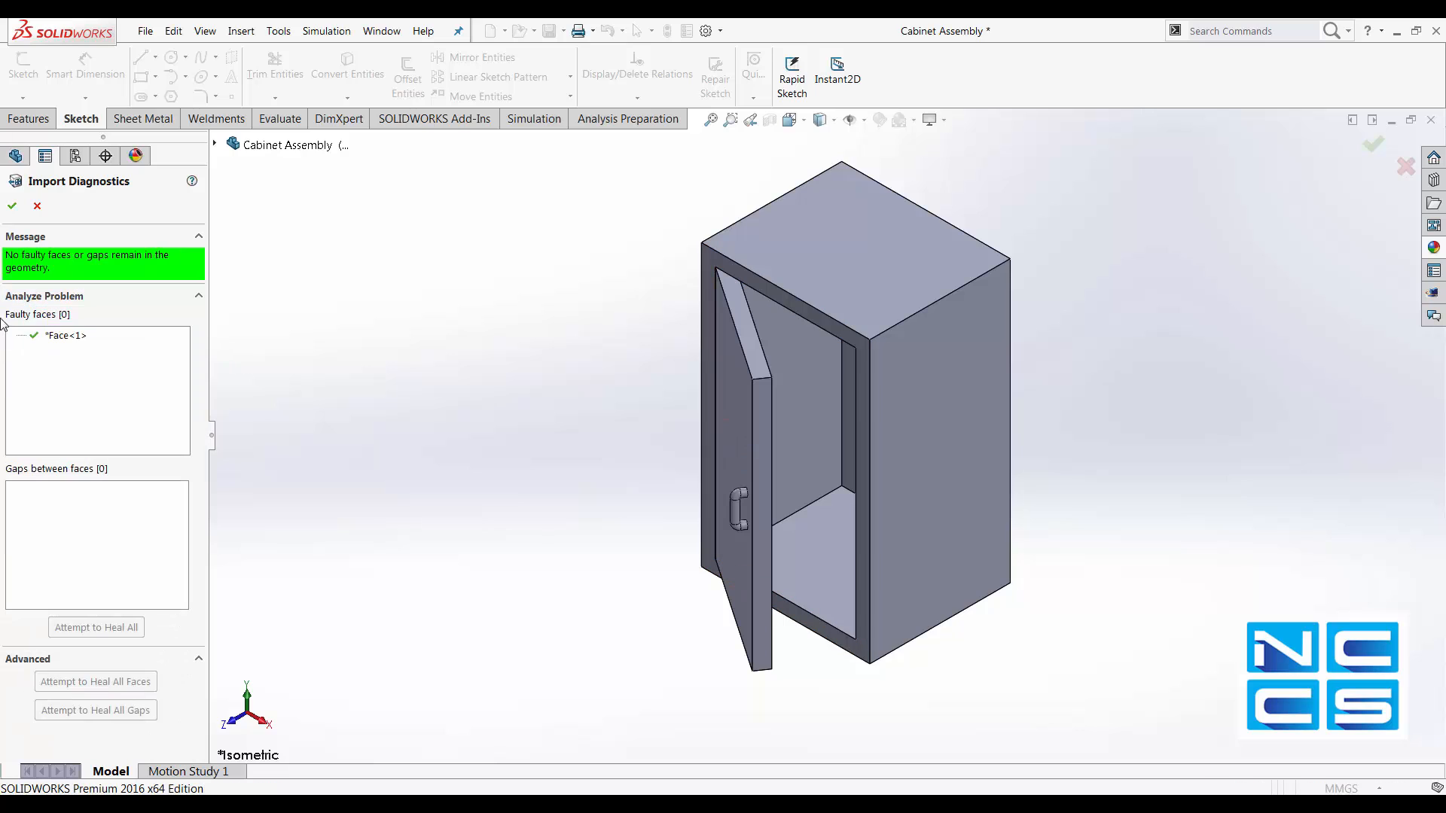
{"action": "left_click", "coordinate": [11, 205]}
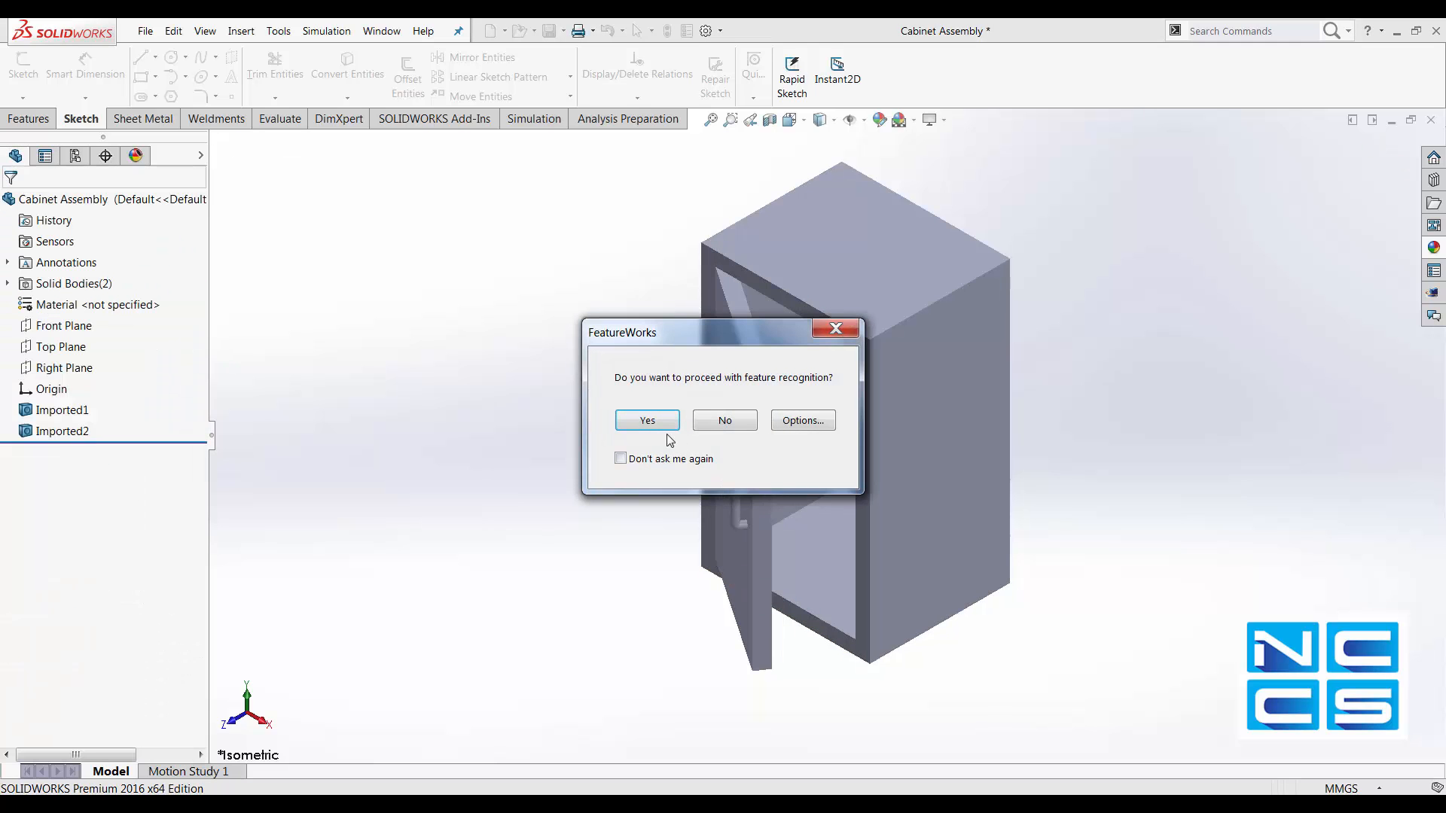
Decline FeatureWorks feature recognition, keeping the two healed imported cabinet bodies as-is
{"action": "left_click", "coordinate": [726, 424]}
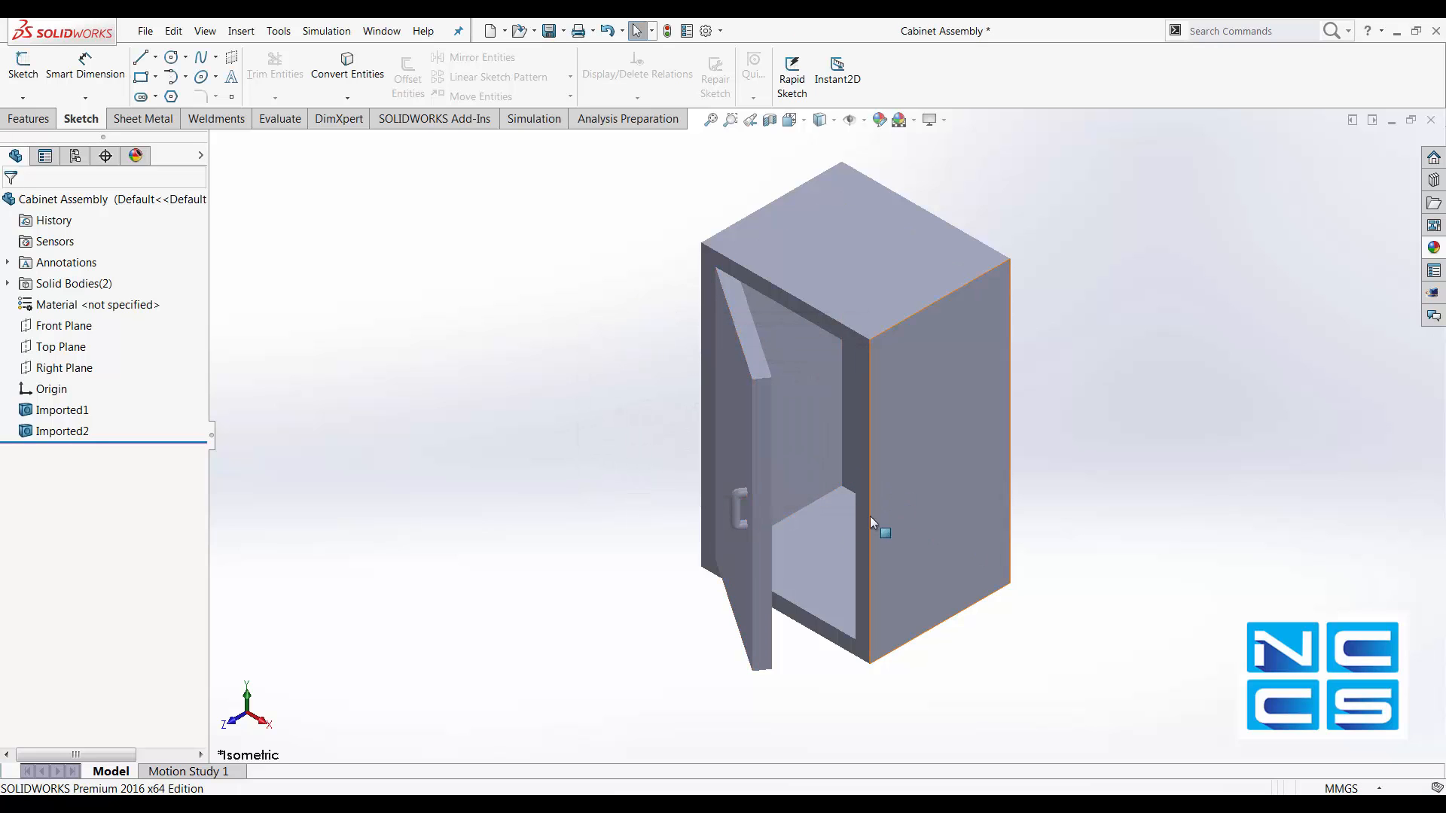